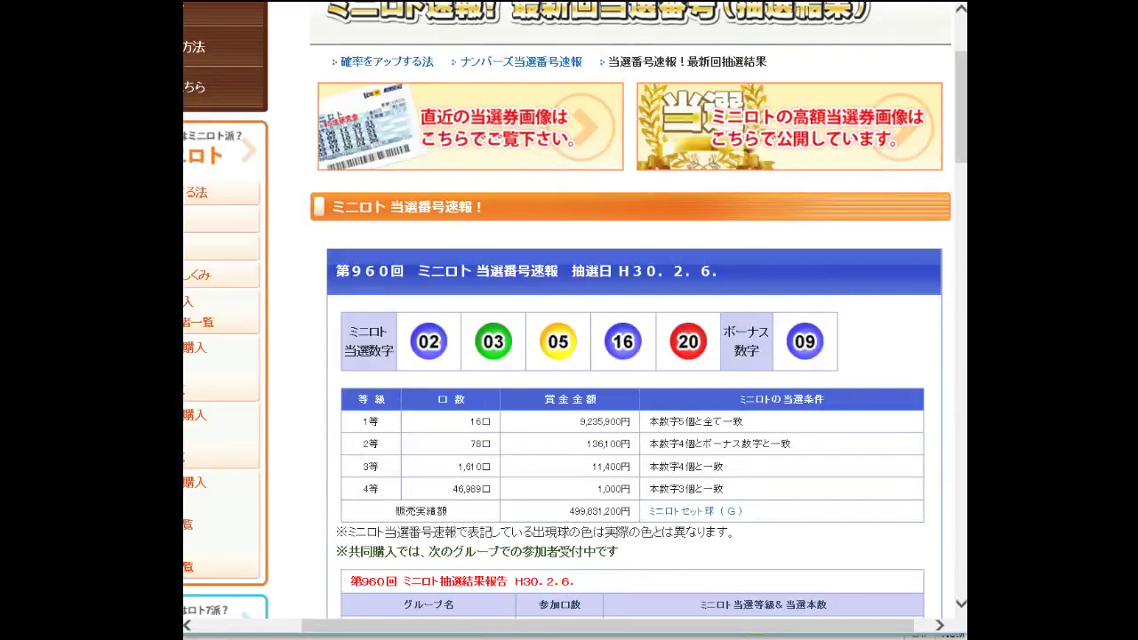
Step: Switch to the Excel workbook and enter the draw 960 numbers 2, 3, 5, 16 and 20 in F10:J10
mouse_move(532, 639)
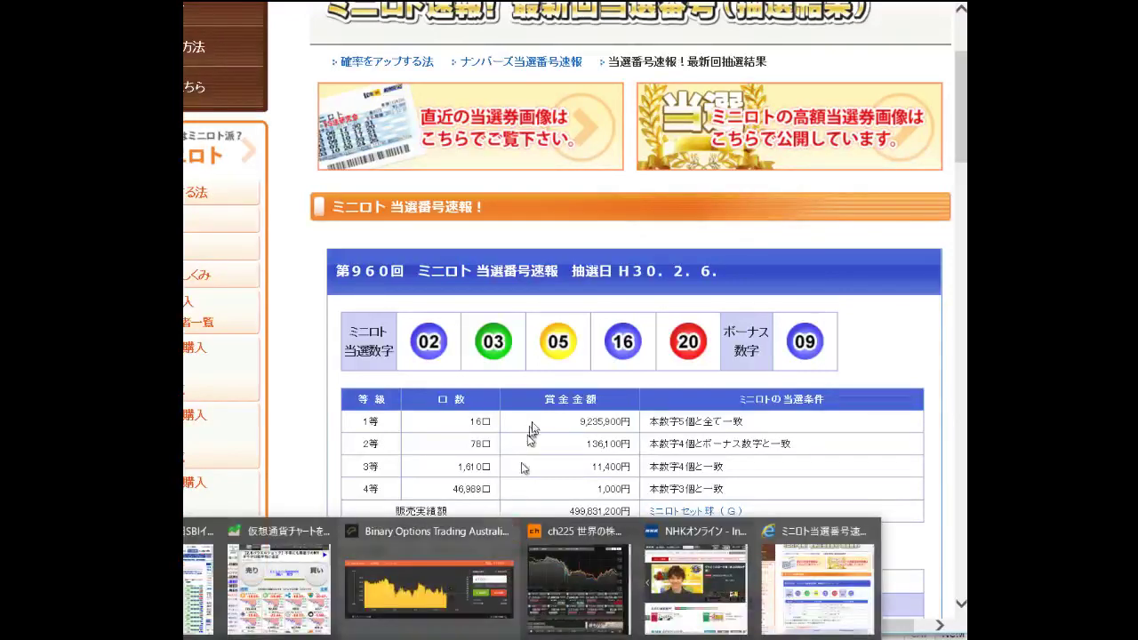
key("alt+Tab")
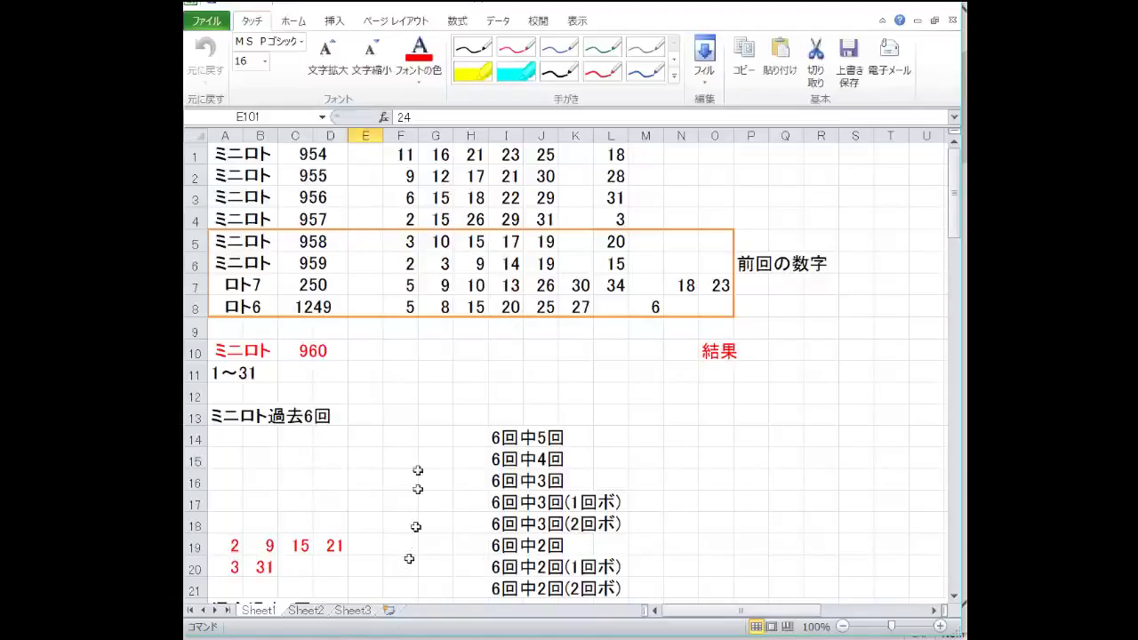
left_click(402, 356)
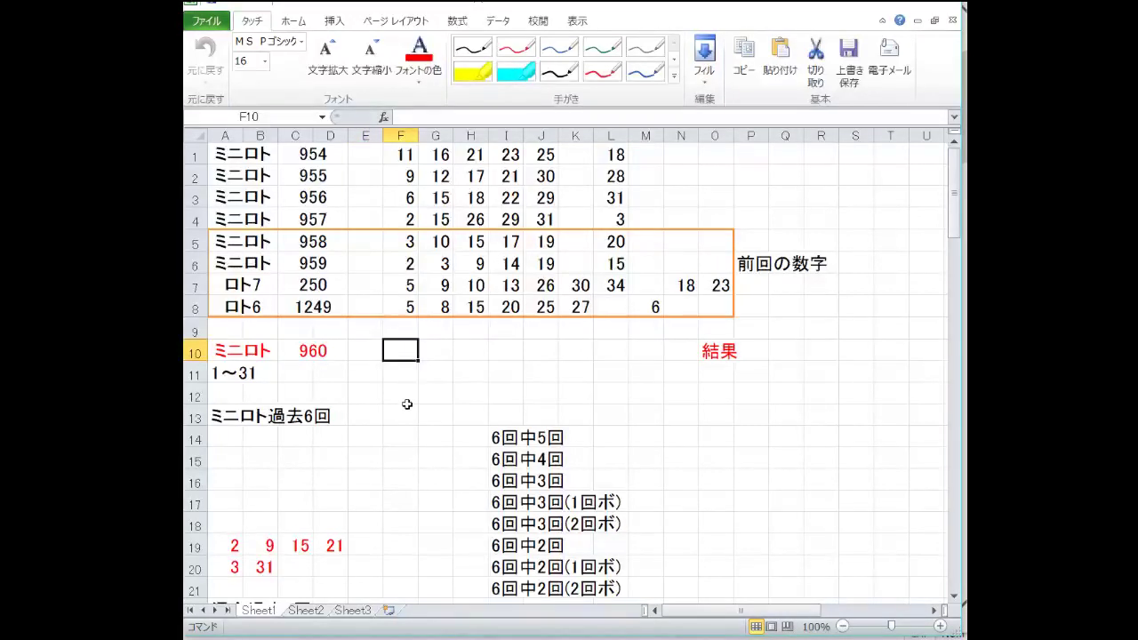
type("2")
key("Tab")
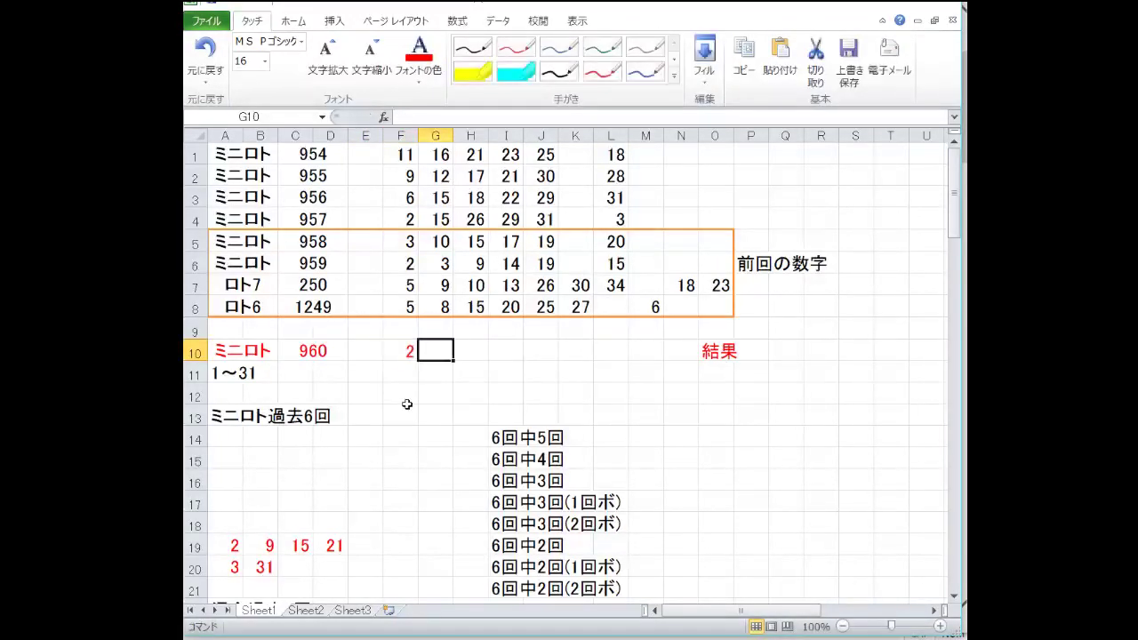
type("3")
key("Tab")
type("5")
key("Tab")
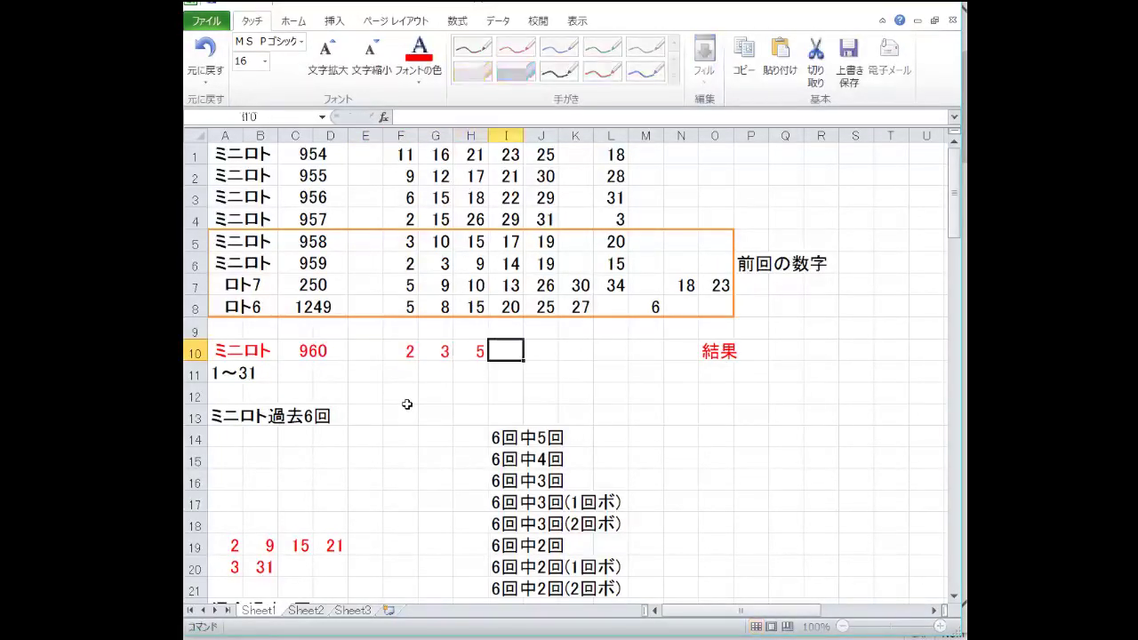
type("16")
key("Tab")
type("20")
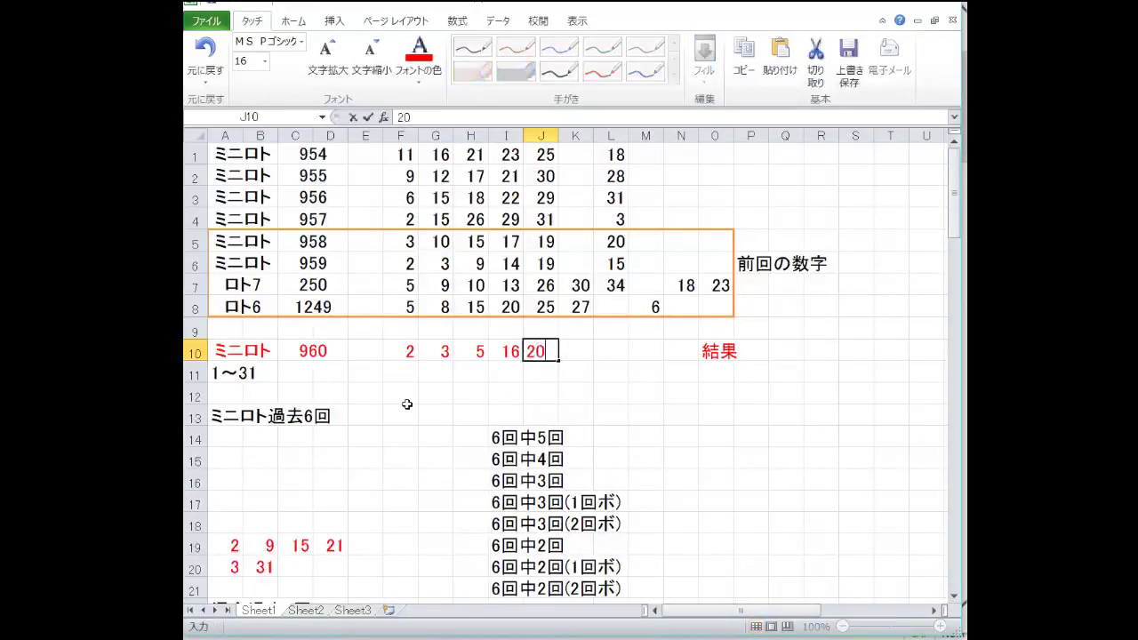
Step: Enter the bonus number 9 in L10 of the draw 960 row
key("Tab")
key("Tab")
type("9")
key("Return")
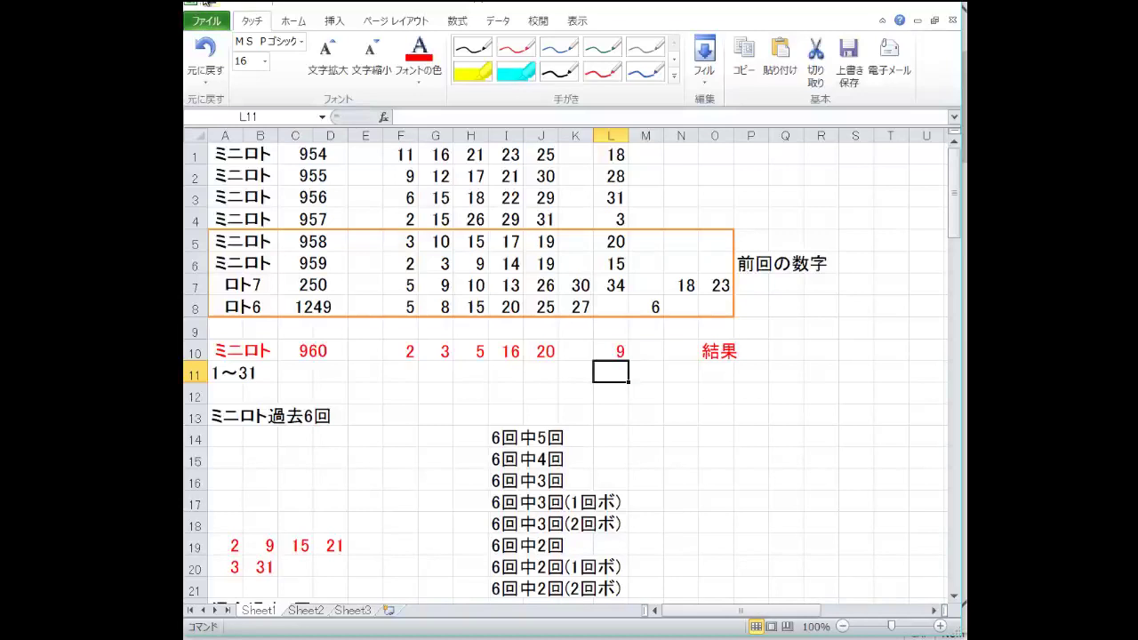
Step: Copy the whole draw 960 result row and insert the copy at row 43, below the 連想展開 number block
left_click(204, 356)
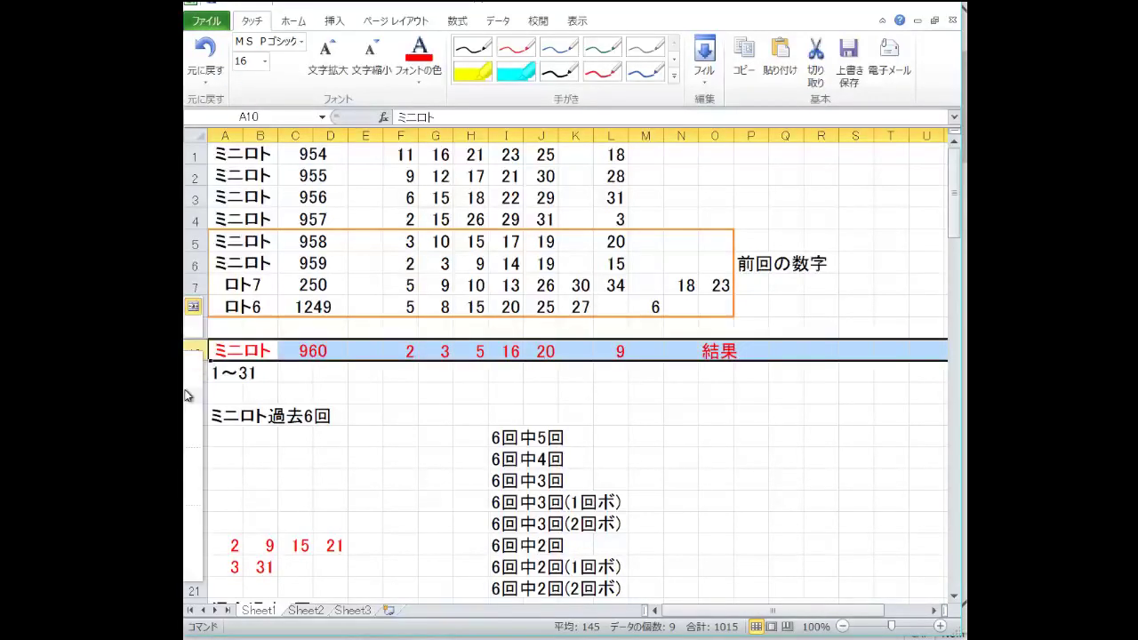
key("ctrl+c")
scroll(267, 391, "down", 10)
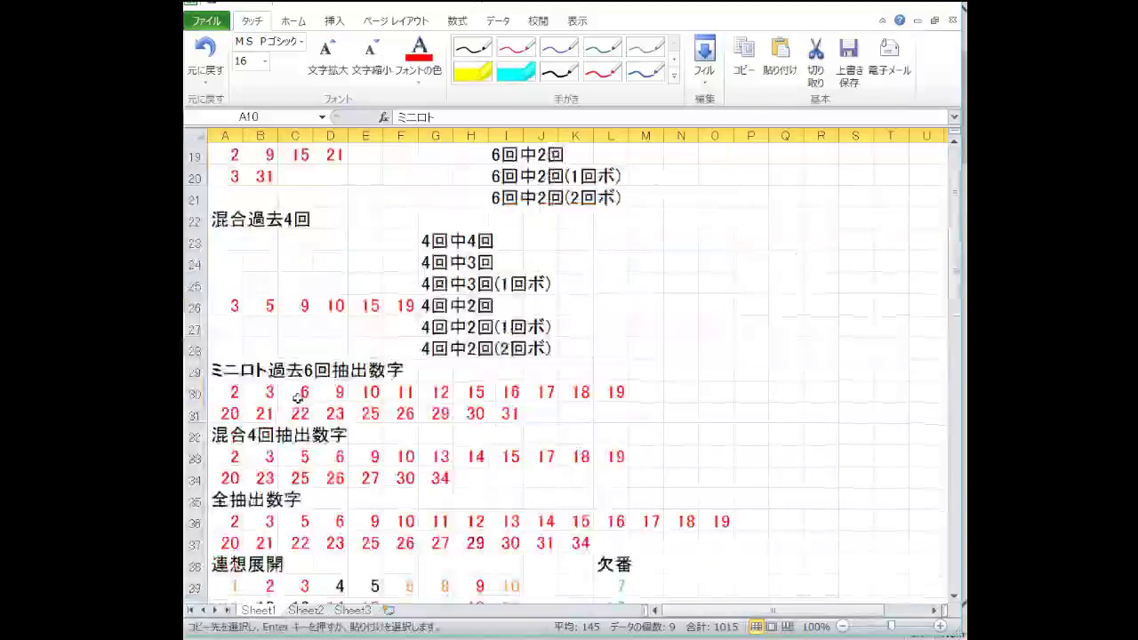
scroll(295, 391, "down", 2)
scroll(267, 382, "up", 3)
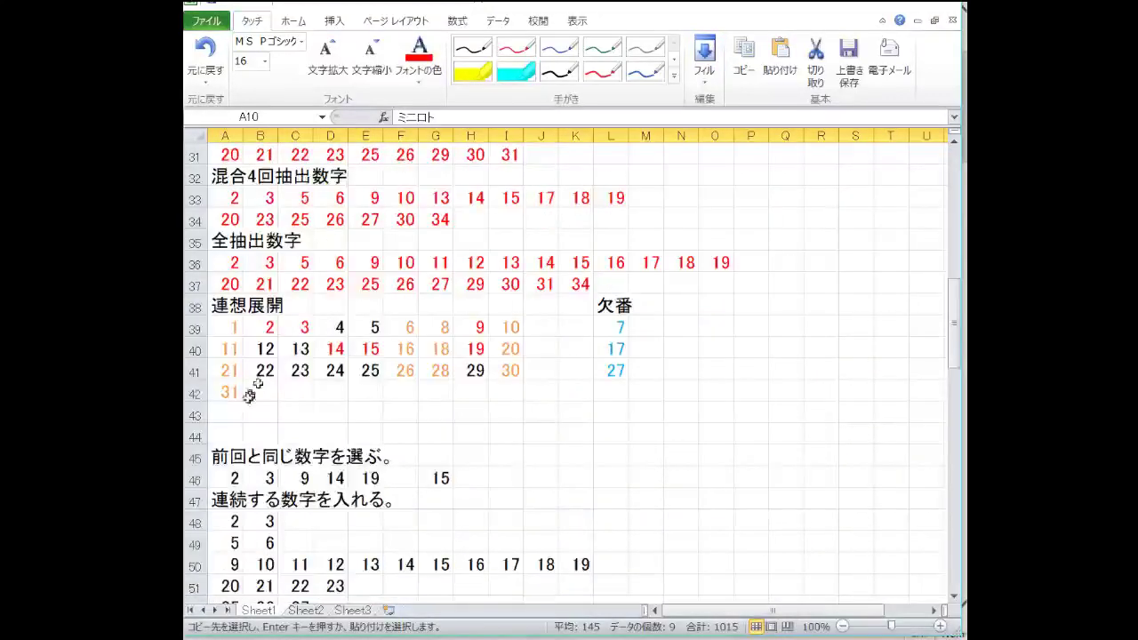
left_click(194, 415)
key("ctrl+plus")
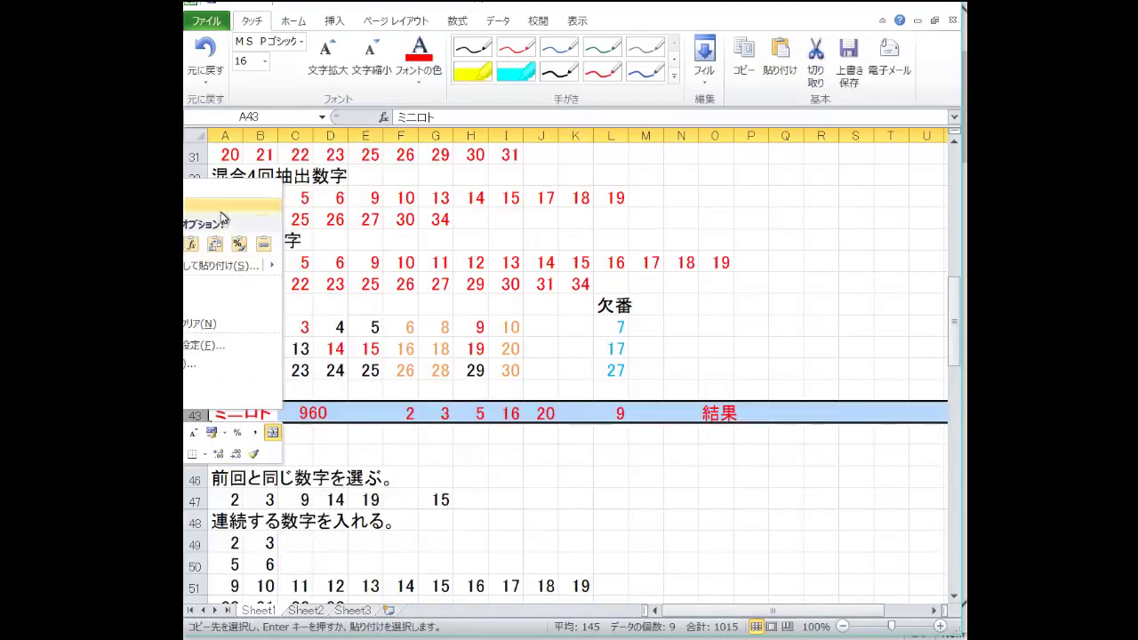
Step: Insert the copied draw 960 result row at row 92, above the list of predicted combinations
scroll(303, 440, "down", 6)
scroll(307, 447, "down", 12)
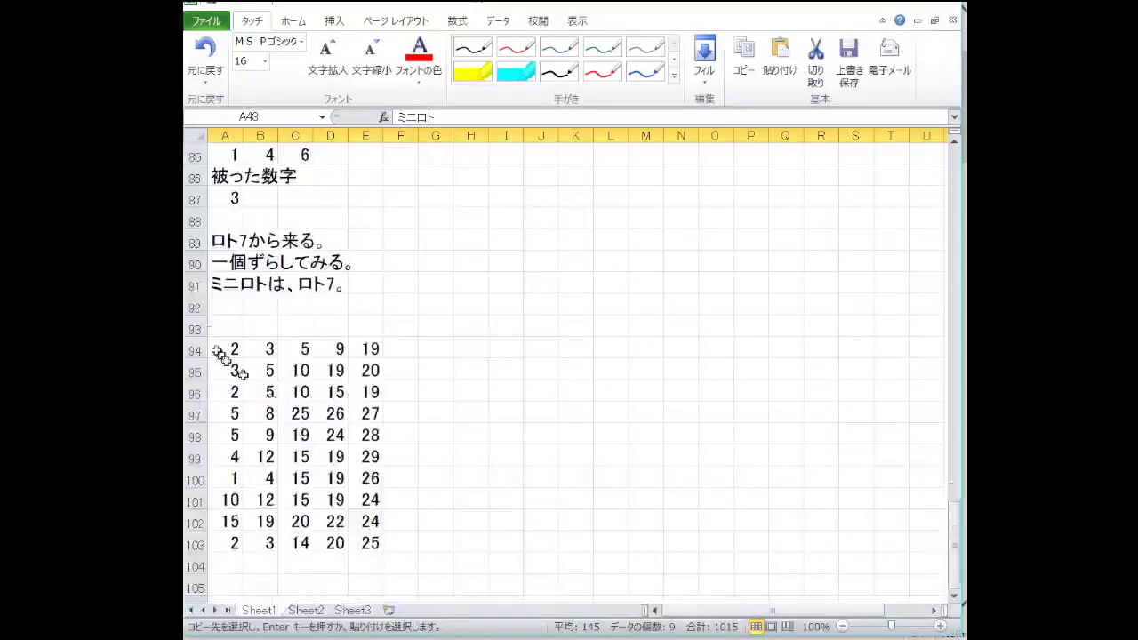
left_click(195, 306)
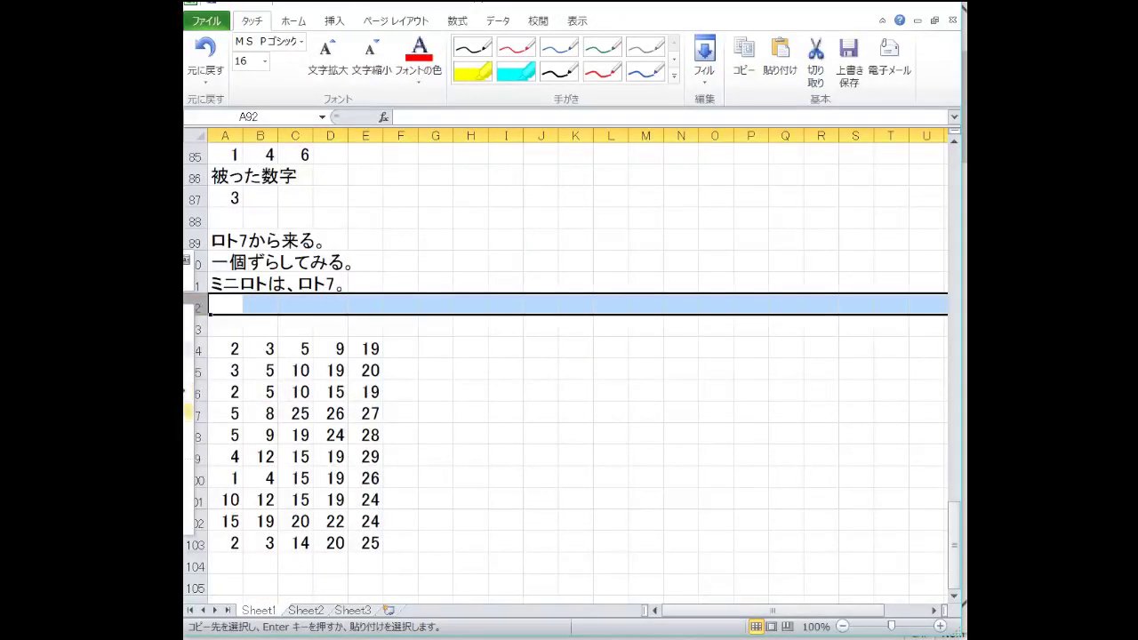
key("ctrl+plus")
Step: Add filters to the prediction table A94:E104 and filter column A to the values 2, 3 and 5
left_click(320, 331)
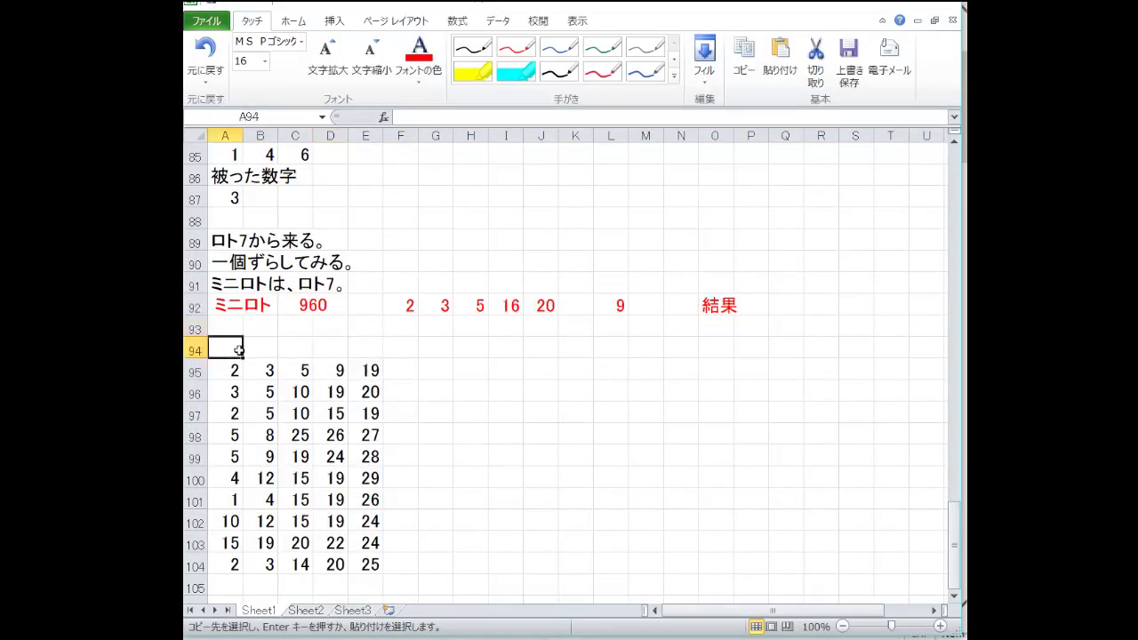
left_click_drag(223, 348, 372, 566)
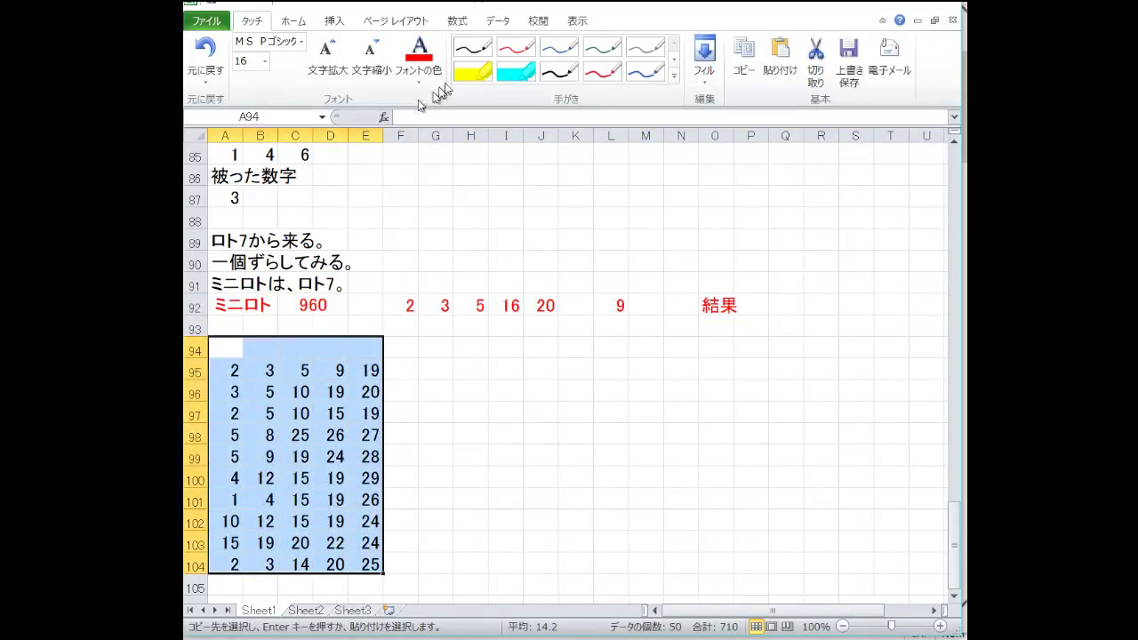
left_click(484, 22)
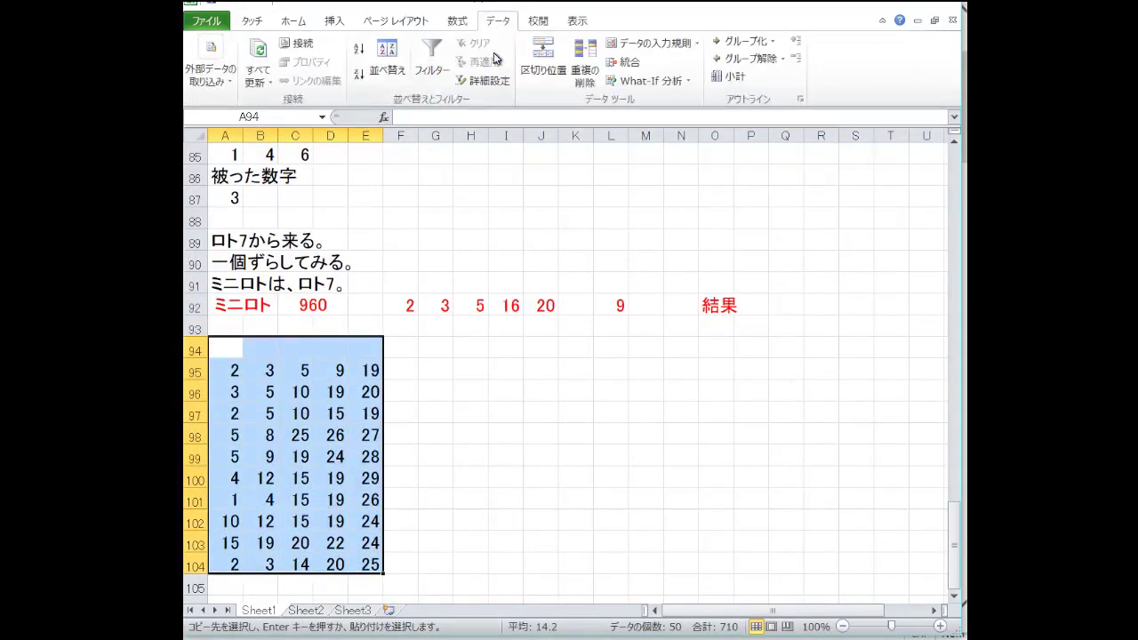
left_click(431, 60)
left_click(235, 349)
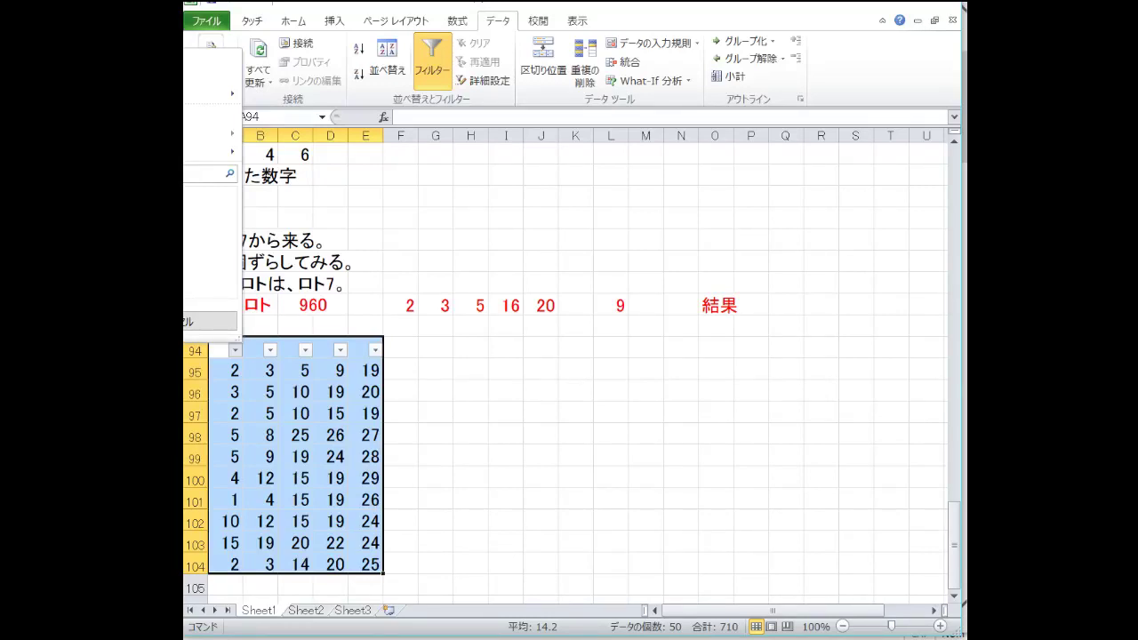
key("Return")
Step: Fill the matching numbers in A95:A99, A104, B95:B97 and B104 with yellow
mouse_move(227, 372)
left_mouse_down()
mouse_move(234, 475)
mouse_move(215, 366)
left_mouse_up()
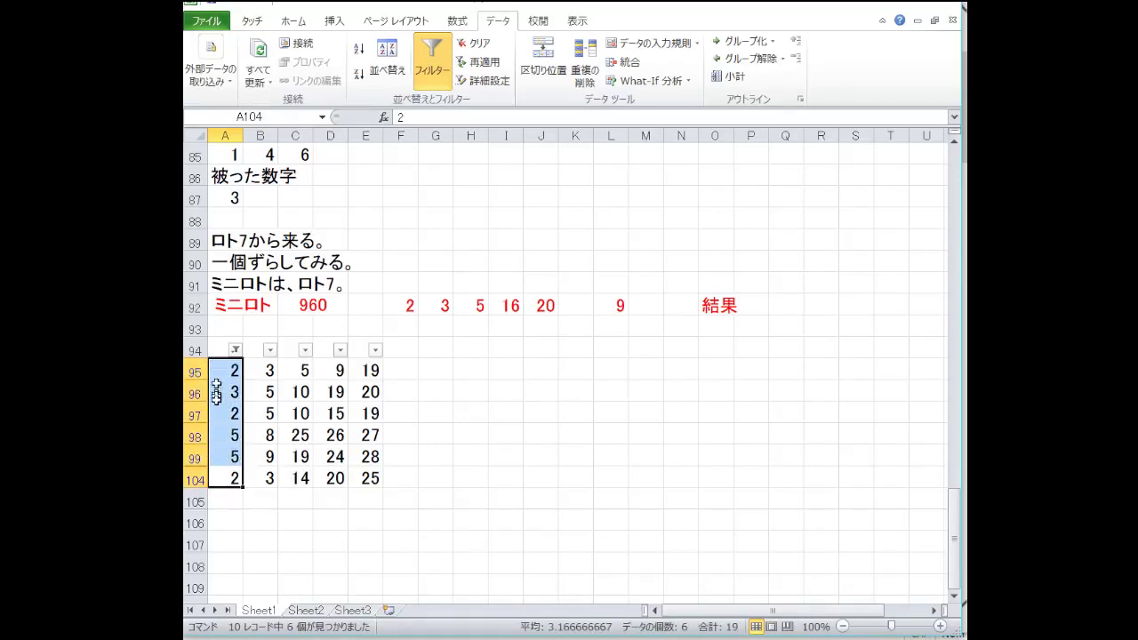
left_click(260, 477, "ctrl")
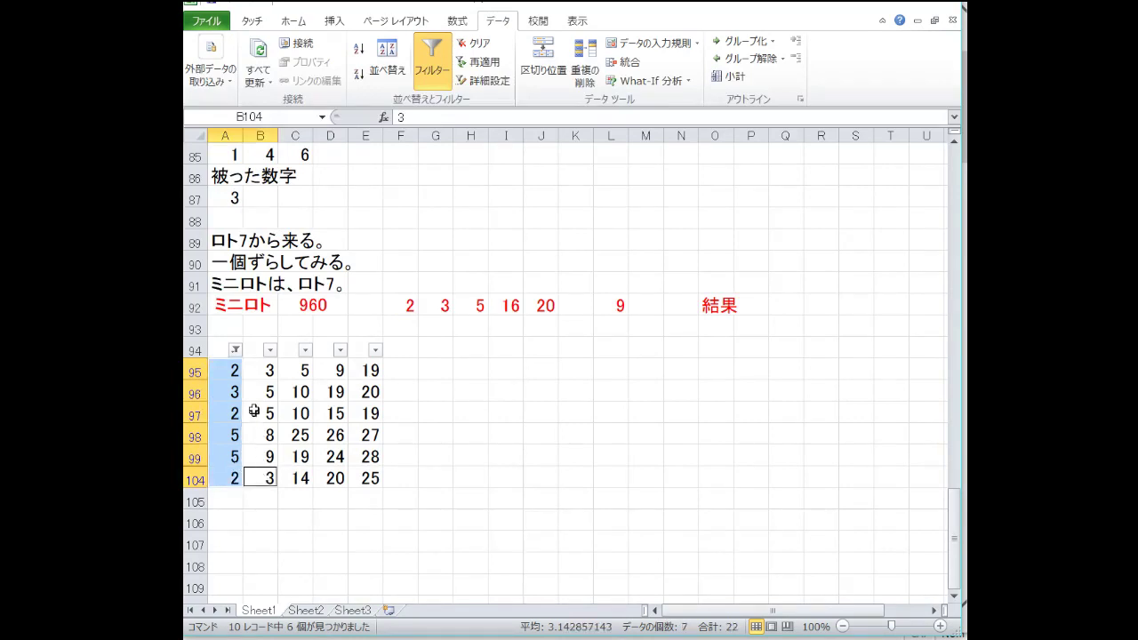
left_click_drag(254, 409, 249, 370)
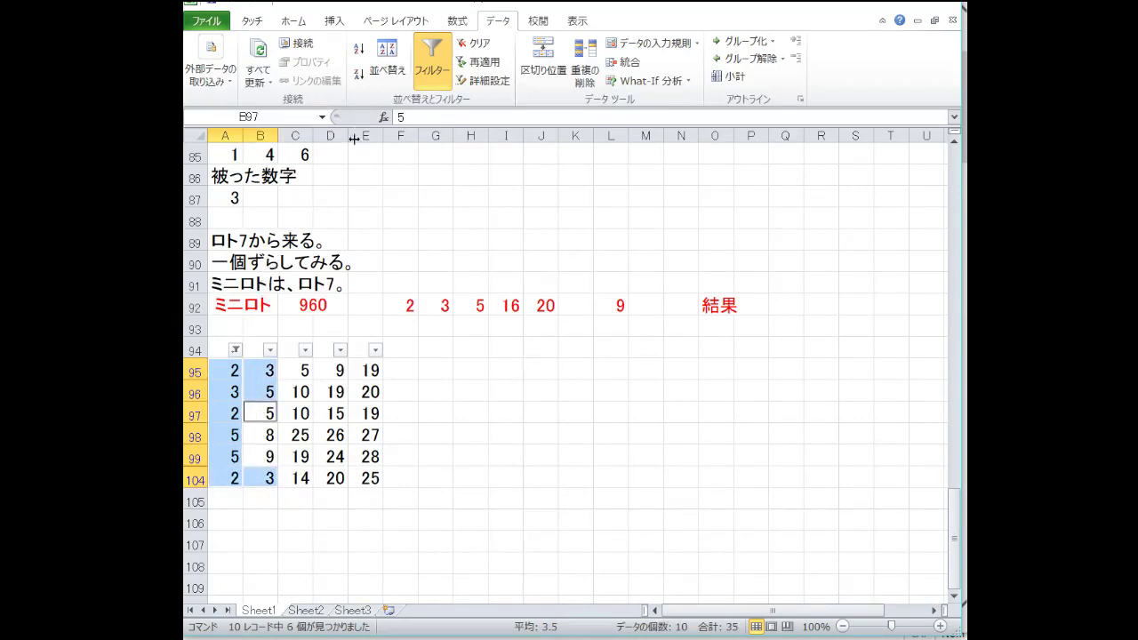
left_click(293, 20)
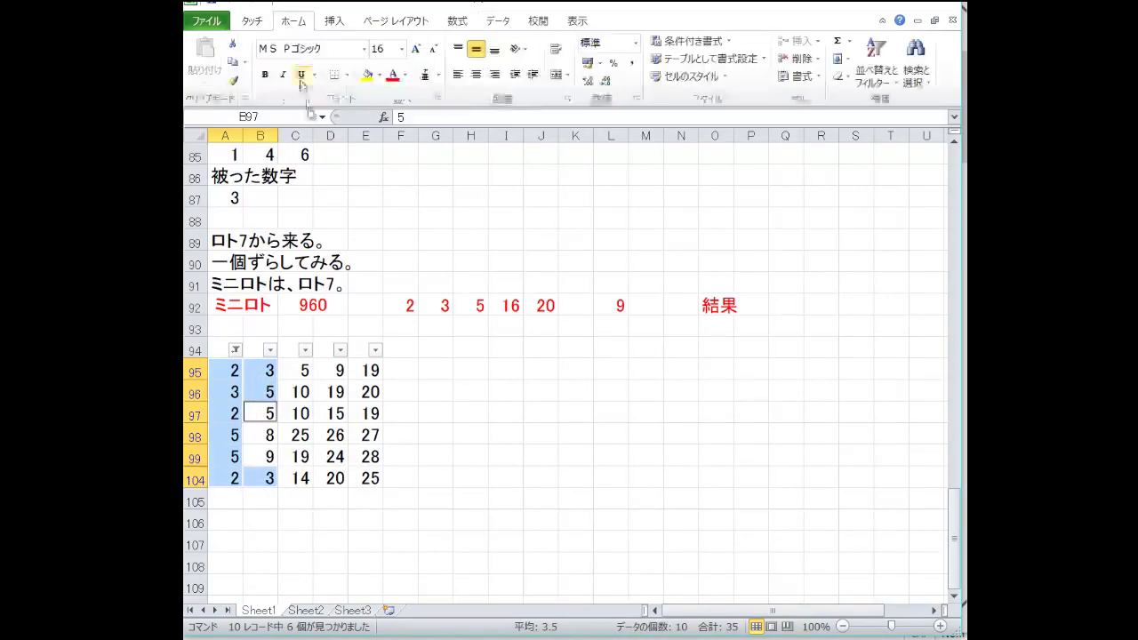
left_click(366, 75)
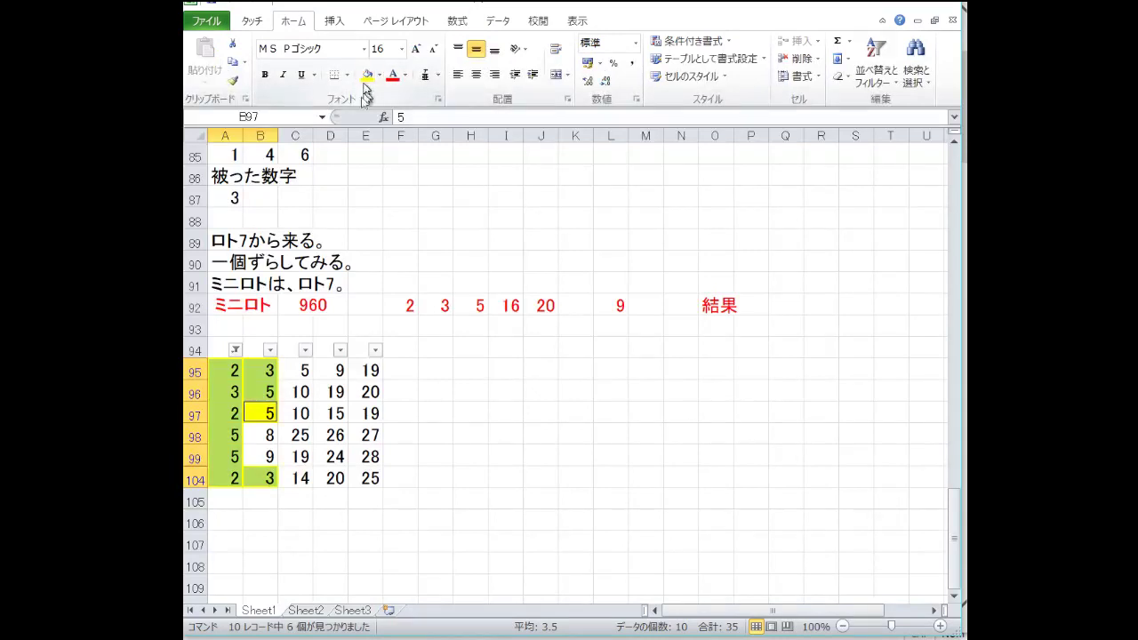
Step: Clear the filter on column A of the prediction table
left_click(256, 350)
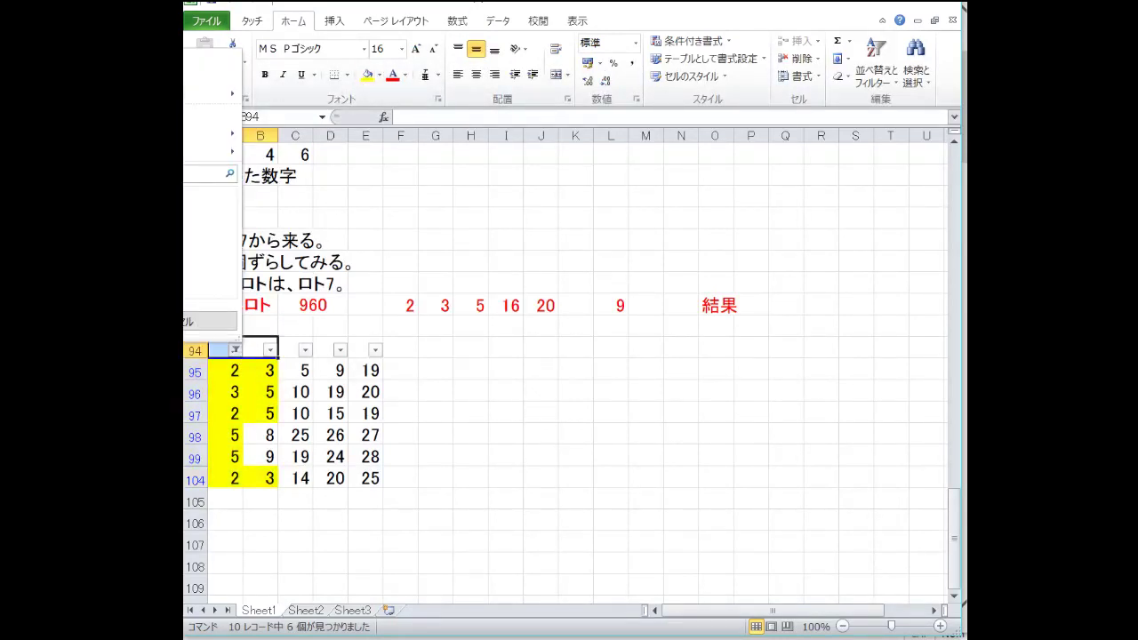
left_click(265, 356)
left_click(296, 325)
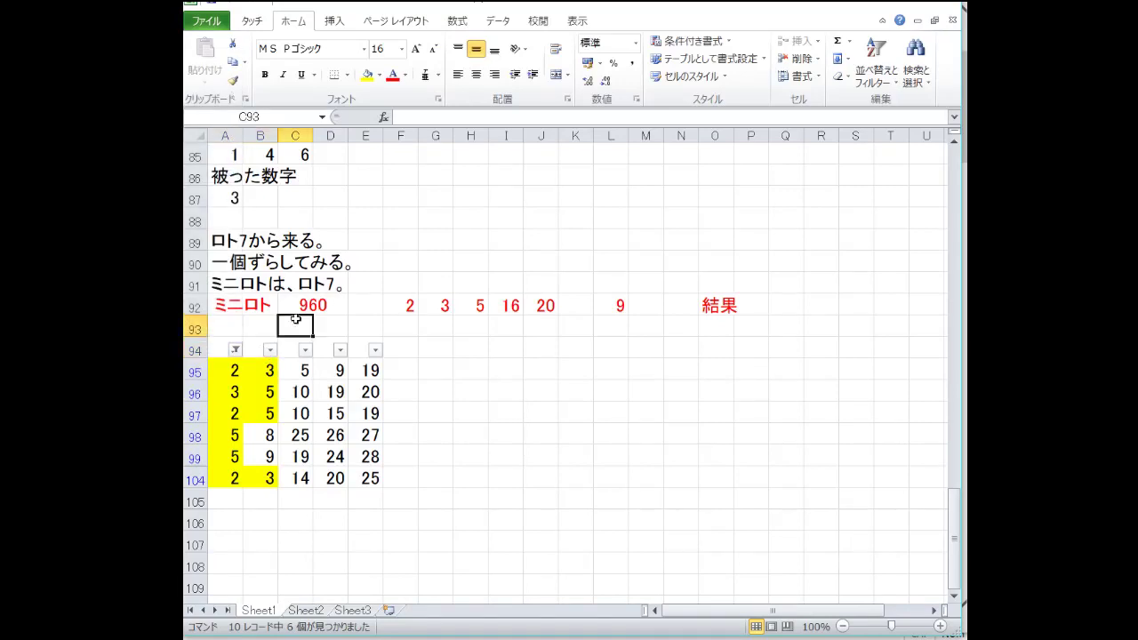
left_click(234, 350)
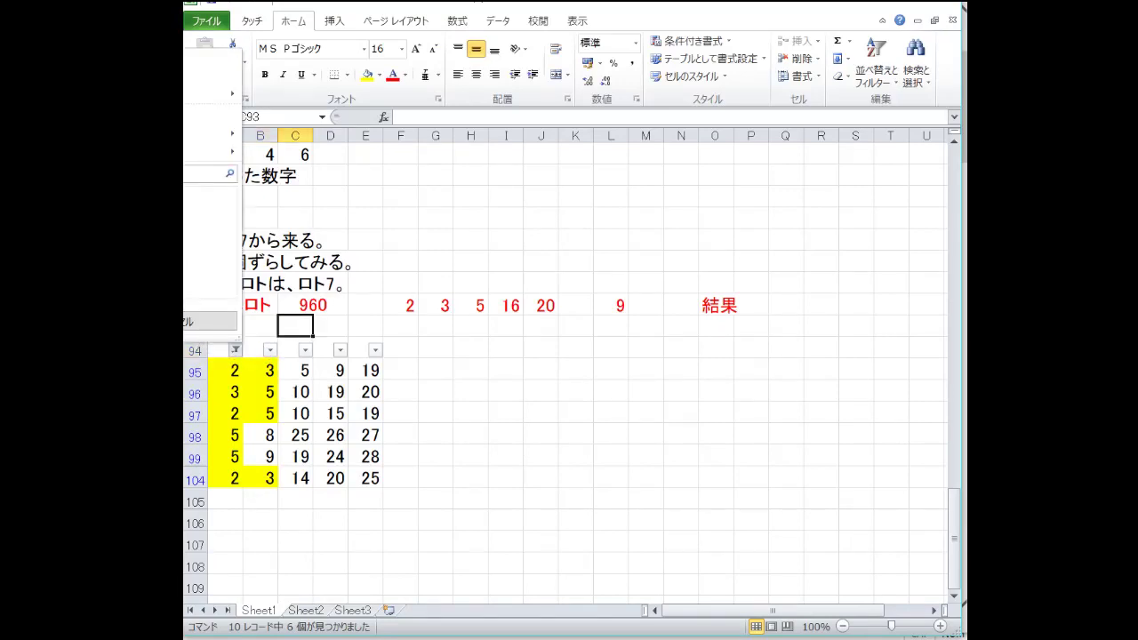
left_click(187, 322)
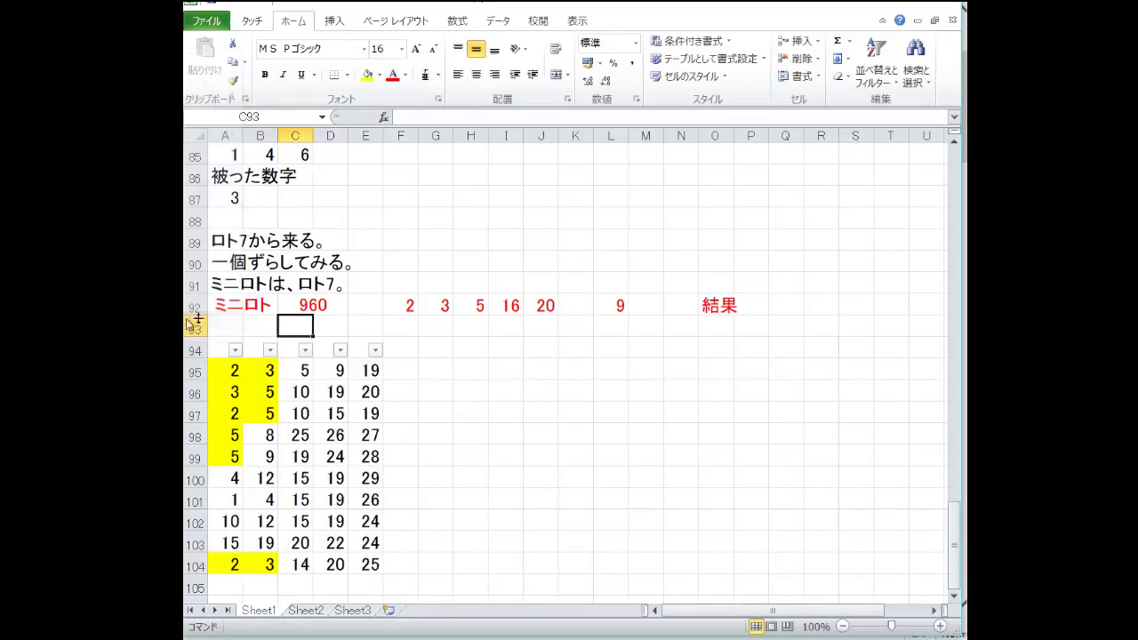
Step: Filter column B of the prediction table to 3 and 5, and fill the matching 5 in C95 with yellow
left_click(270, 349)
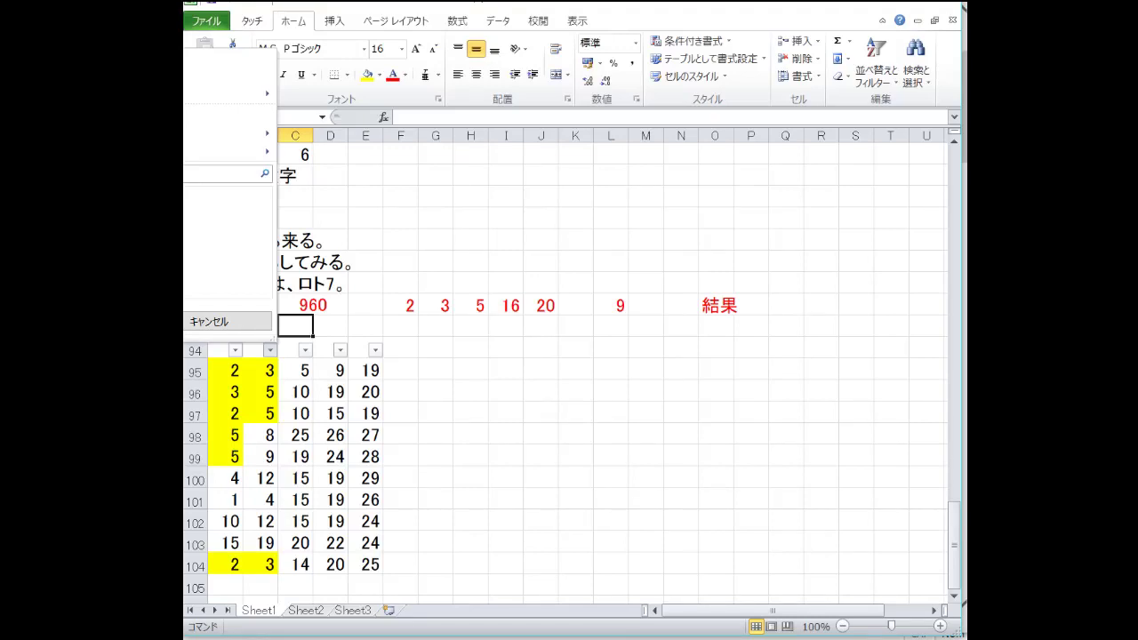
key("Return")
left_click(295, 369)
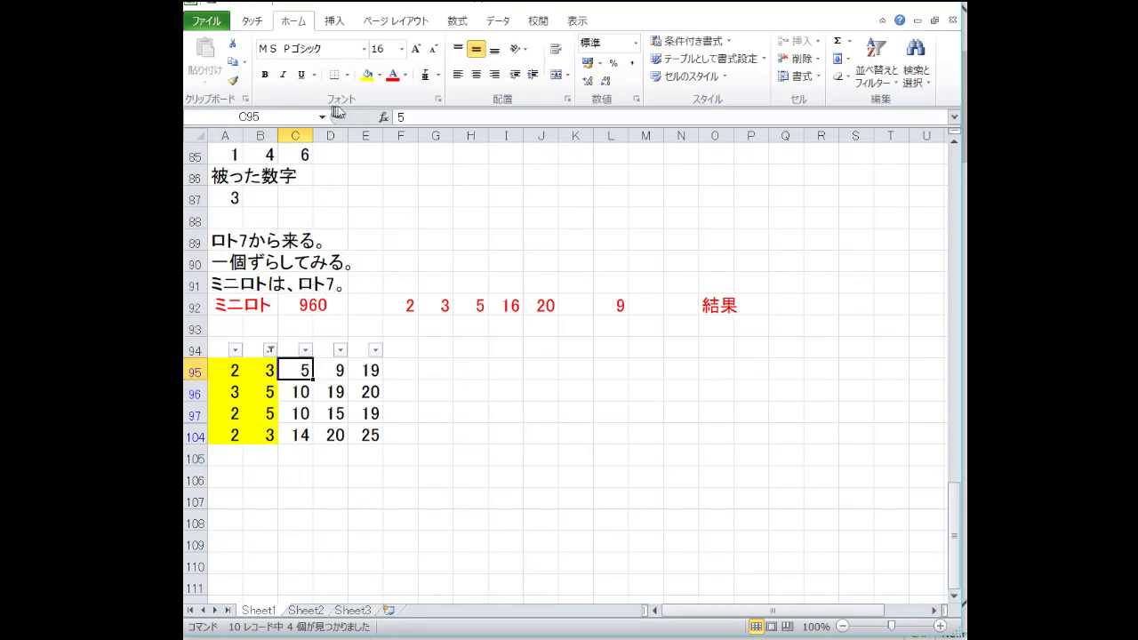
Step: Clear the column B filter and filter column C of the prediction table to 5 and 20
left_click(270, 350)
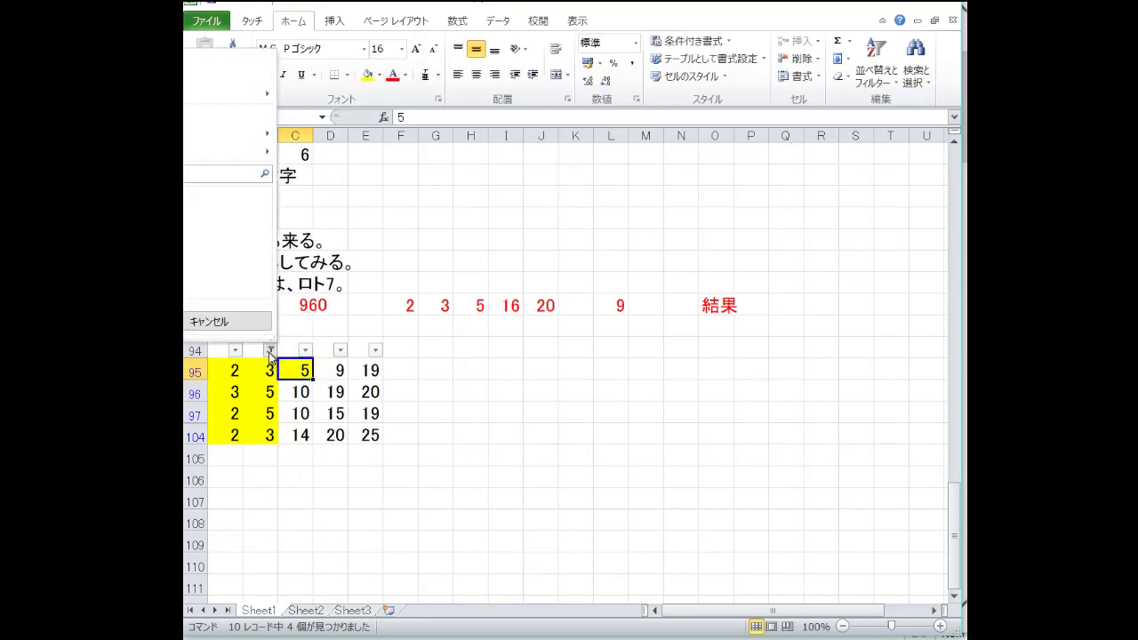
left_click(231, 114)
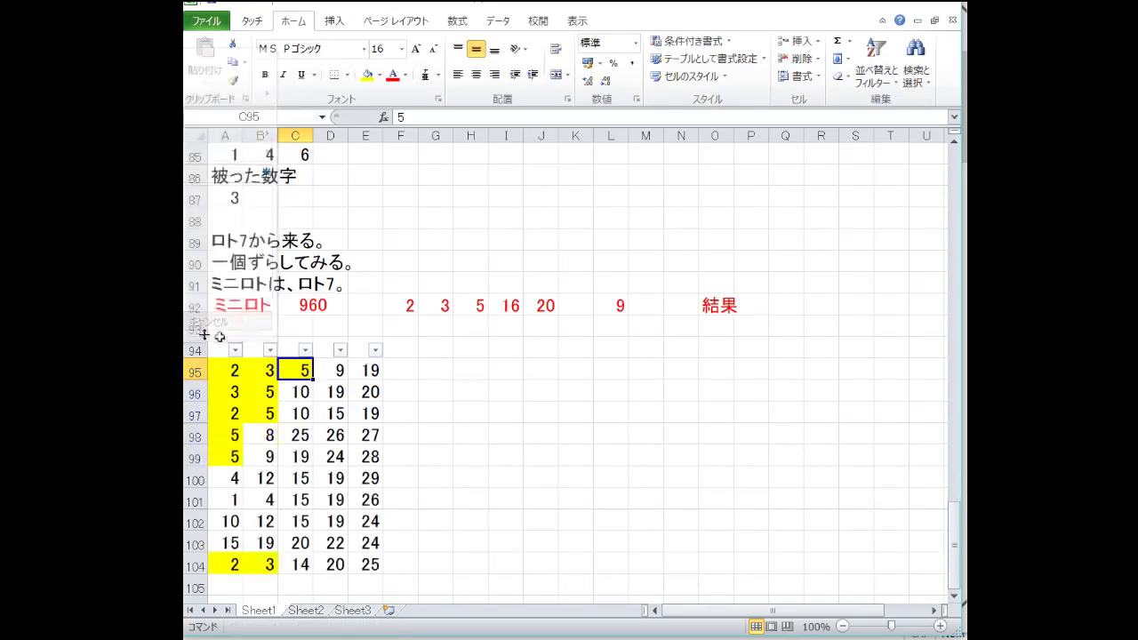
left_click(304, 349)
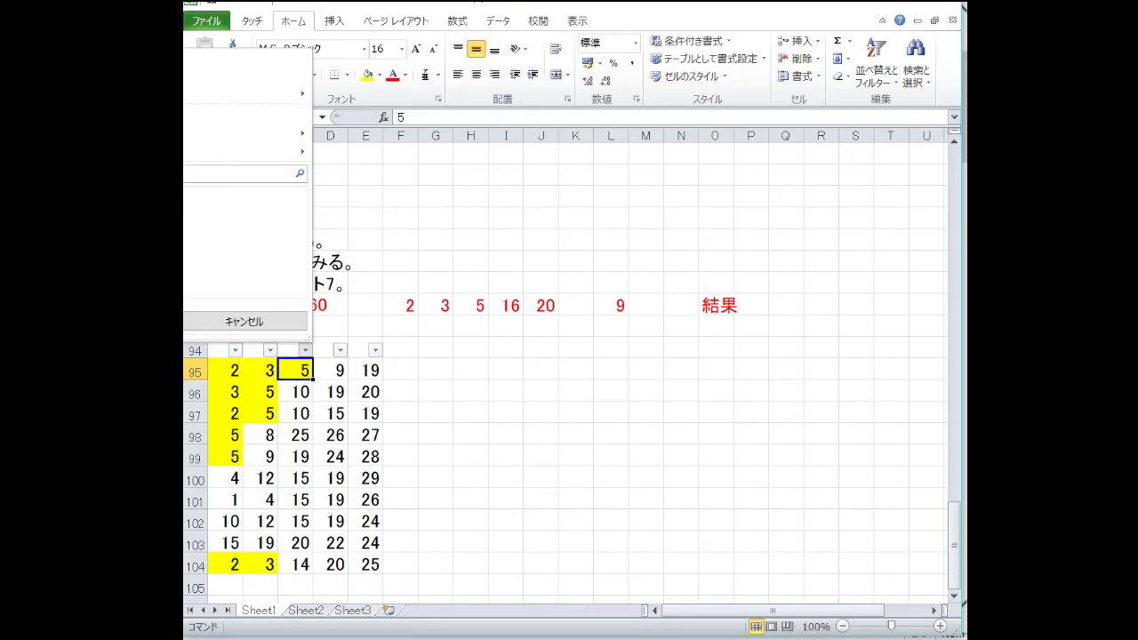
key("Return")
Step: Fill the matching 20 in C103 with yellow and clear the column C filter
left_click(285, 390)
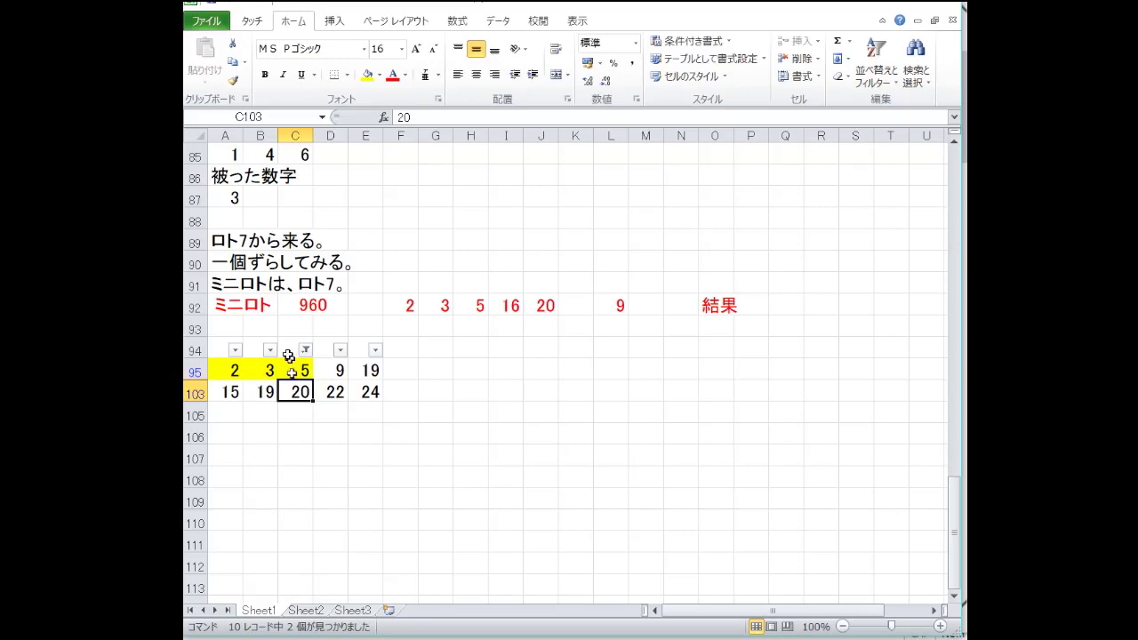
left_click(366, 74)
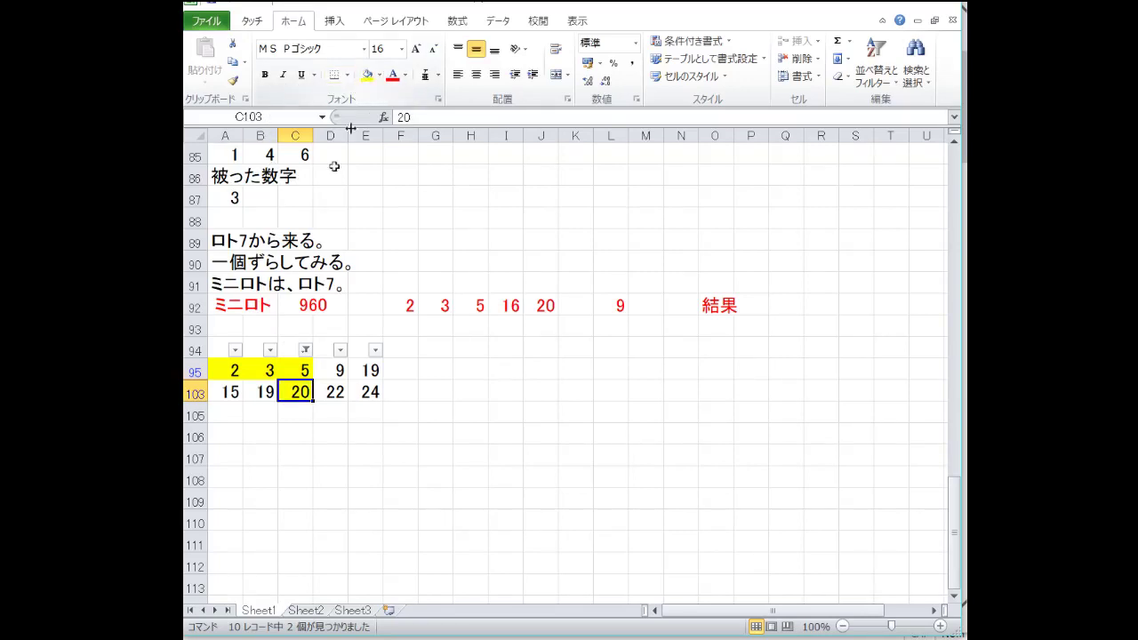
left_click(306, 351)
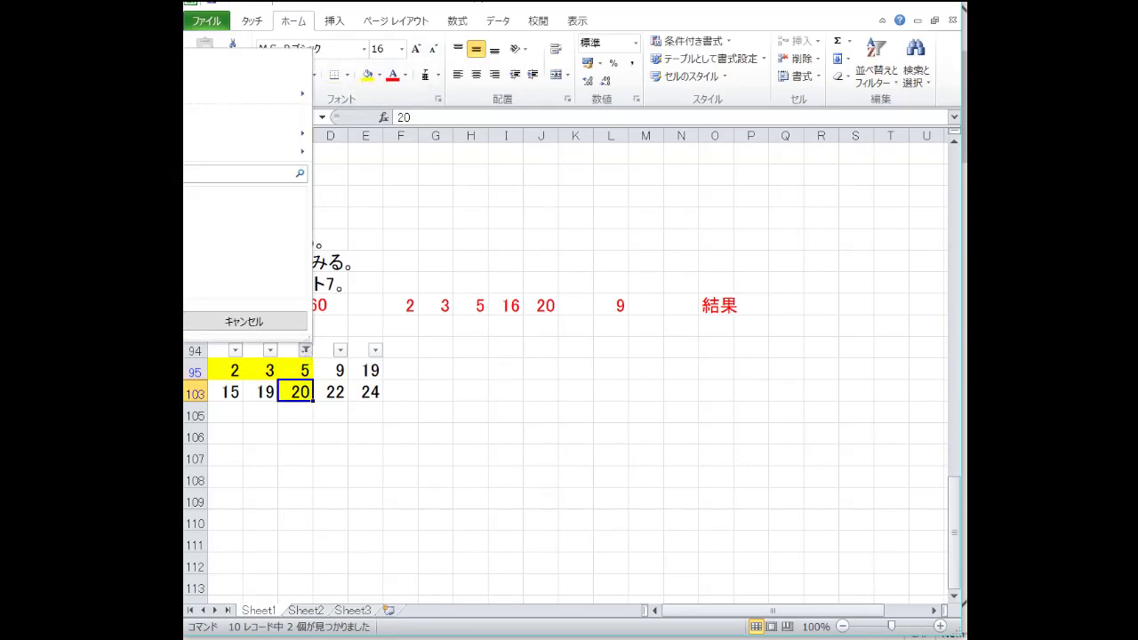
left_click(233, 117)
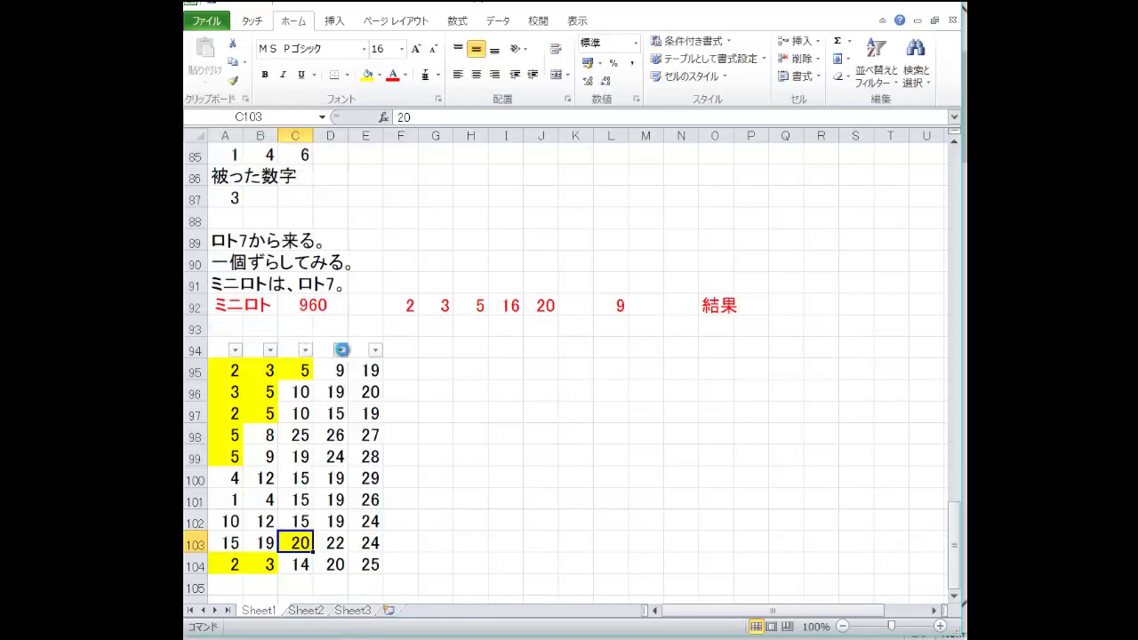
Step: Filter column D of the prediction table to 9 and 20, and fill the matching 20 in D104 with yellow
left_click(339, 351)
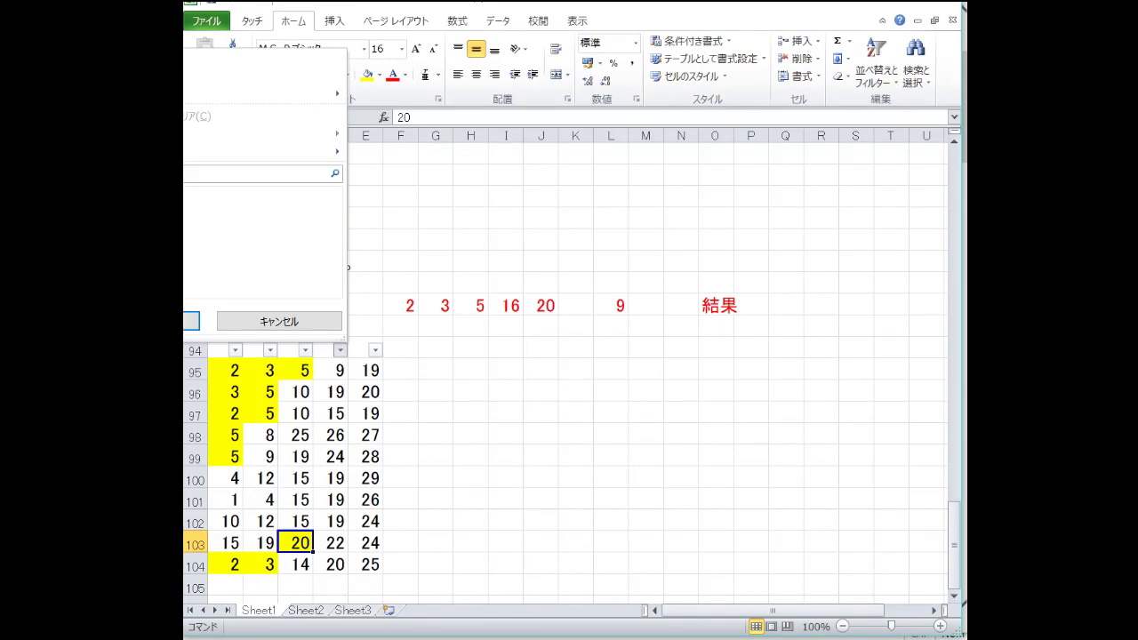
key("Return")
left_click(325, 368)
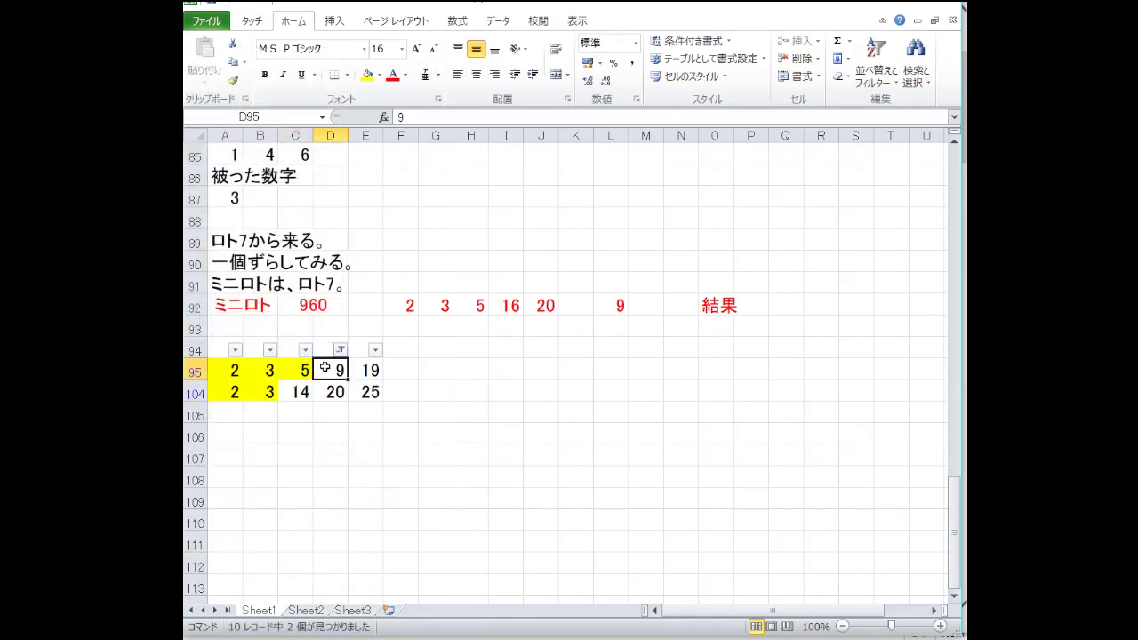
left_click(326, 392)
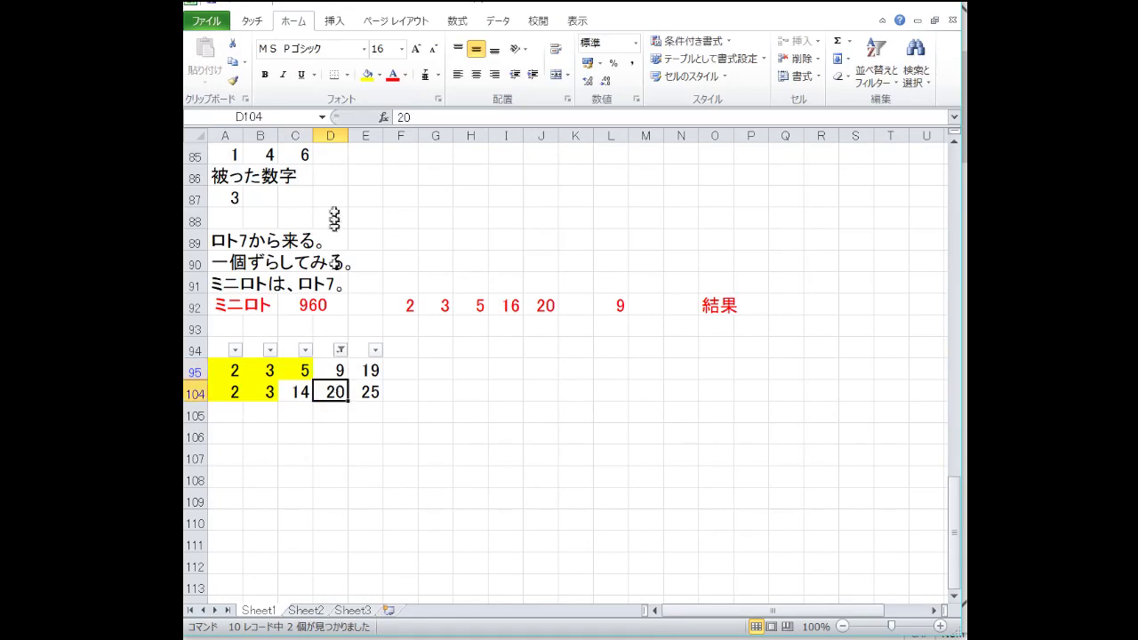
left_click(367, 75)
Step: Fill the bonus number 9 in D95 with light orange and clear the column D filter
left_click(332, 369)
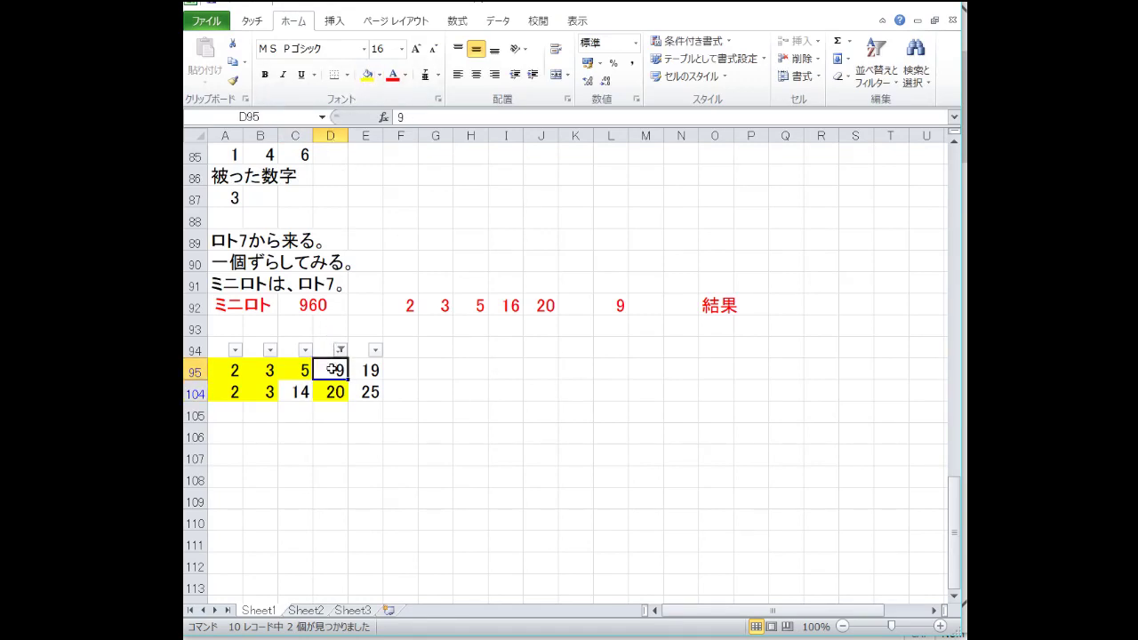
left_click(379, 75)
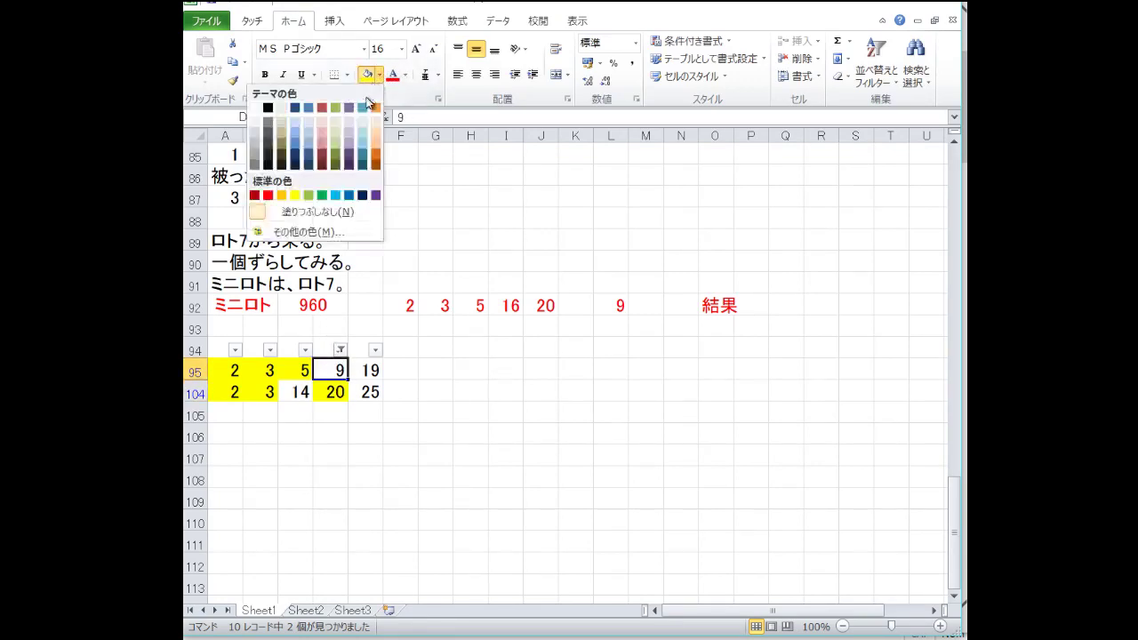
left_click(375, 121)
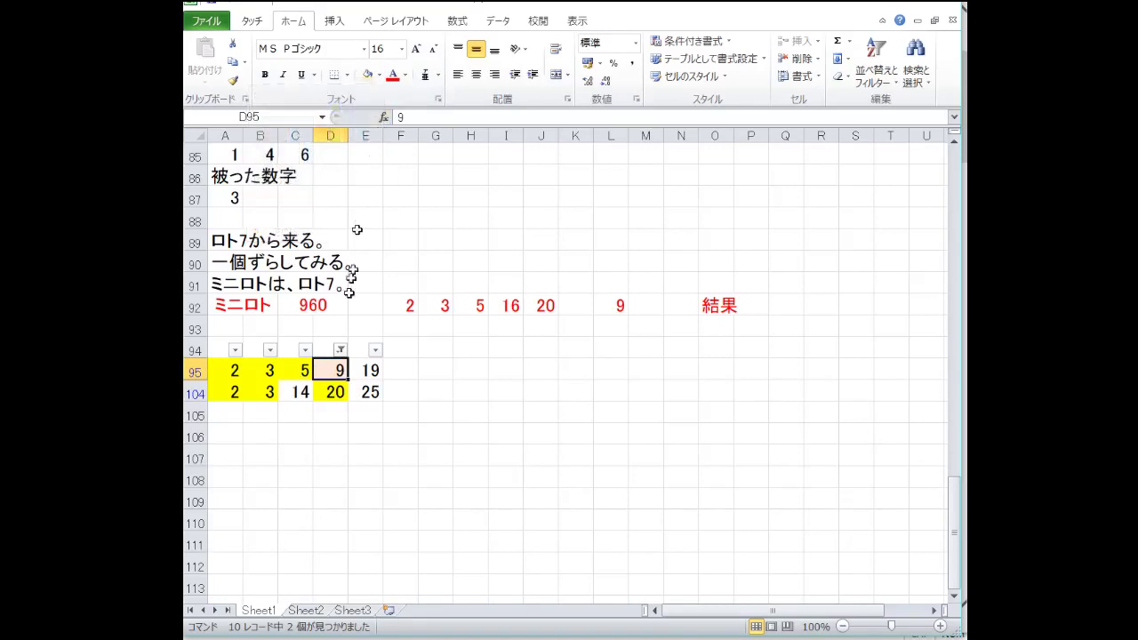
left_click(341, 349)
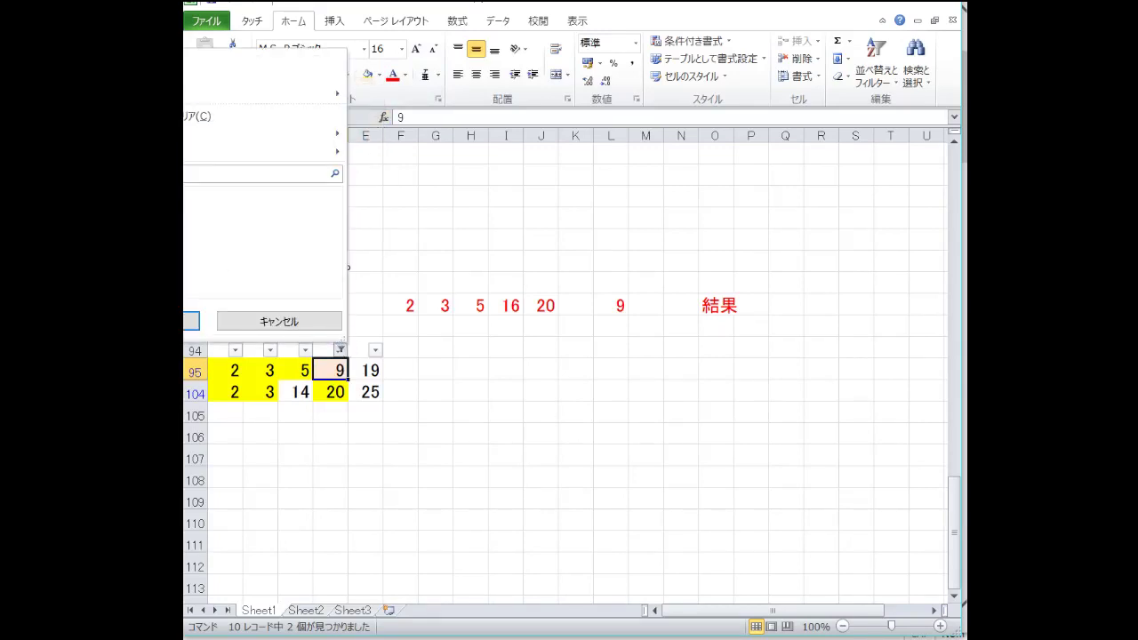
left_click(191, 321)
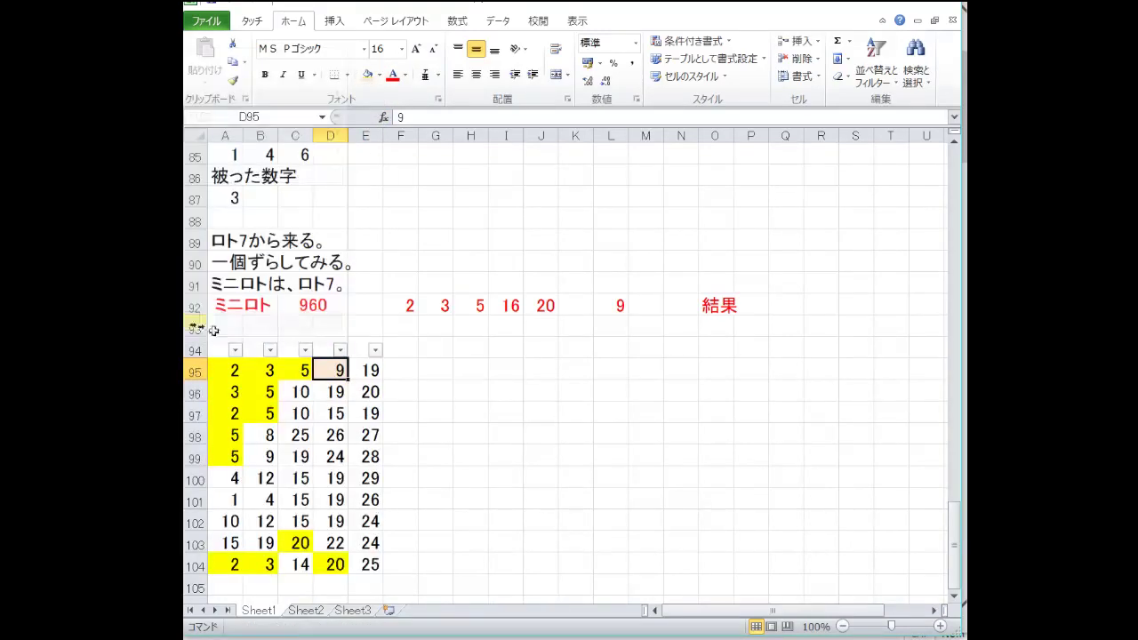
Step: Filter column E of the prediction table to 20
left_click(375, 349)
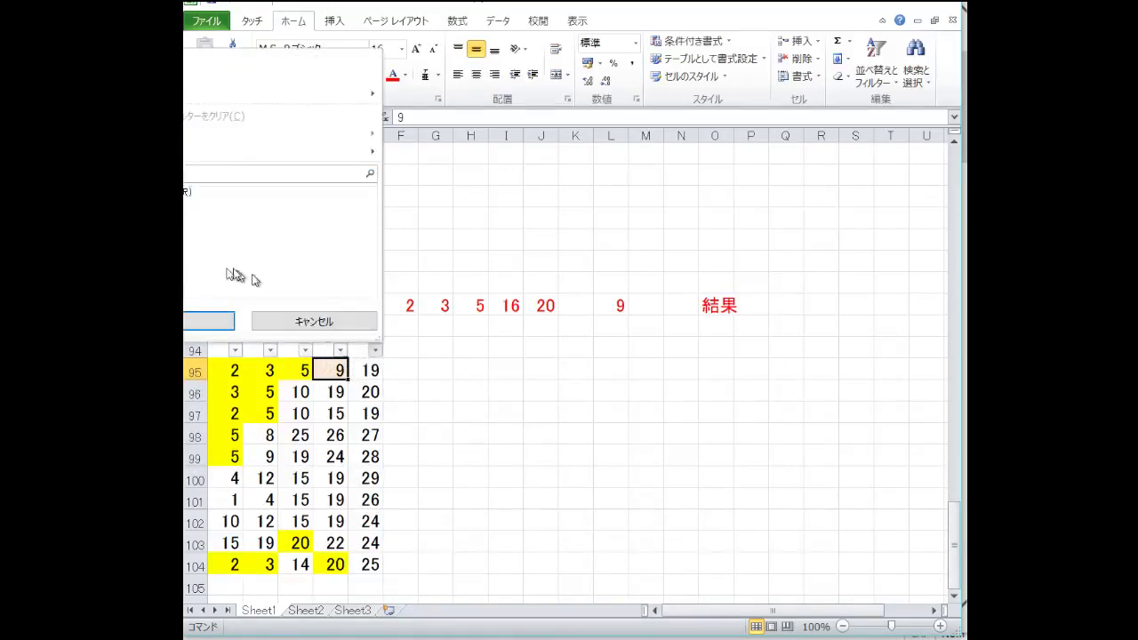
left_click(187, 192)
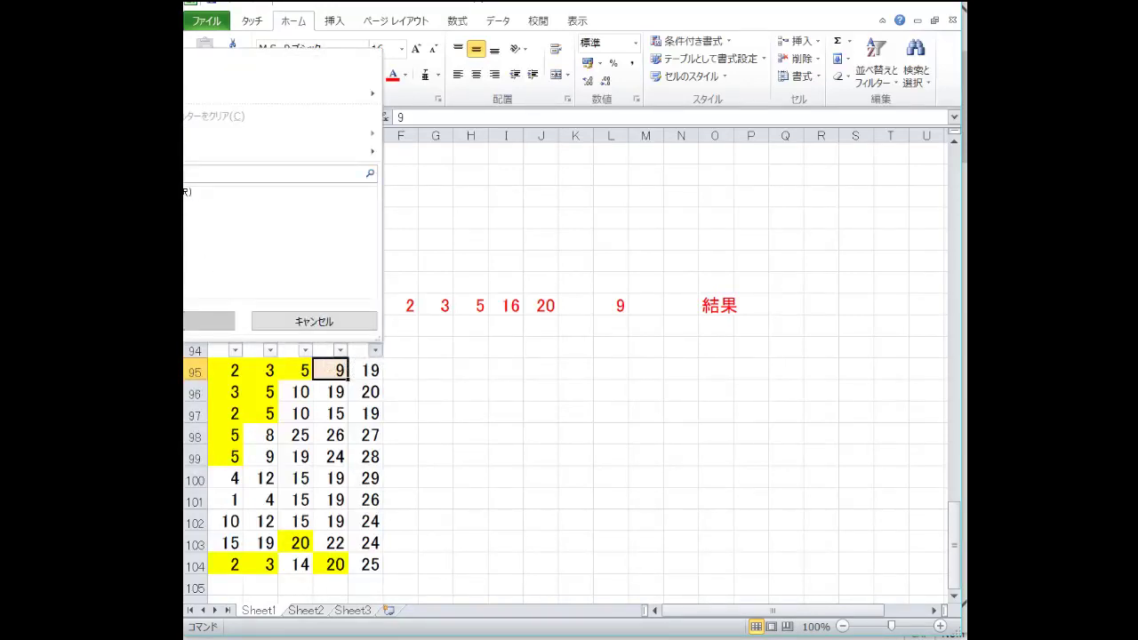
left_click(184, 222)
left_click(195, 321)
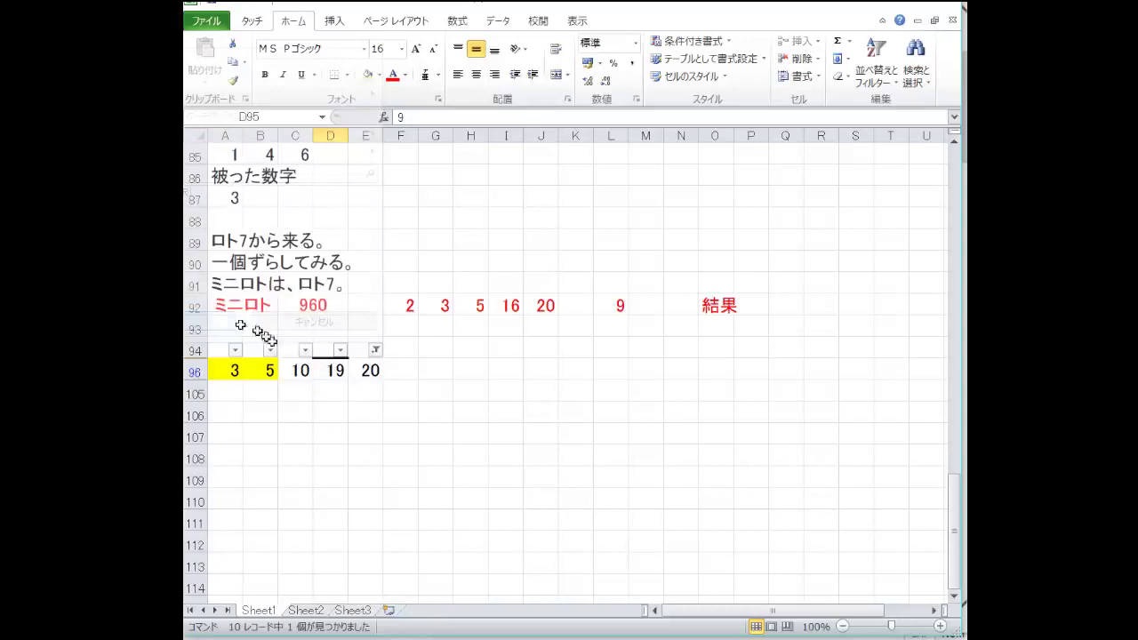
Step: Fill the matching 20 in E96 with yellow and clear the column E filter
left_click(365, 370)
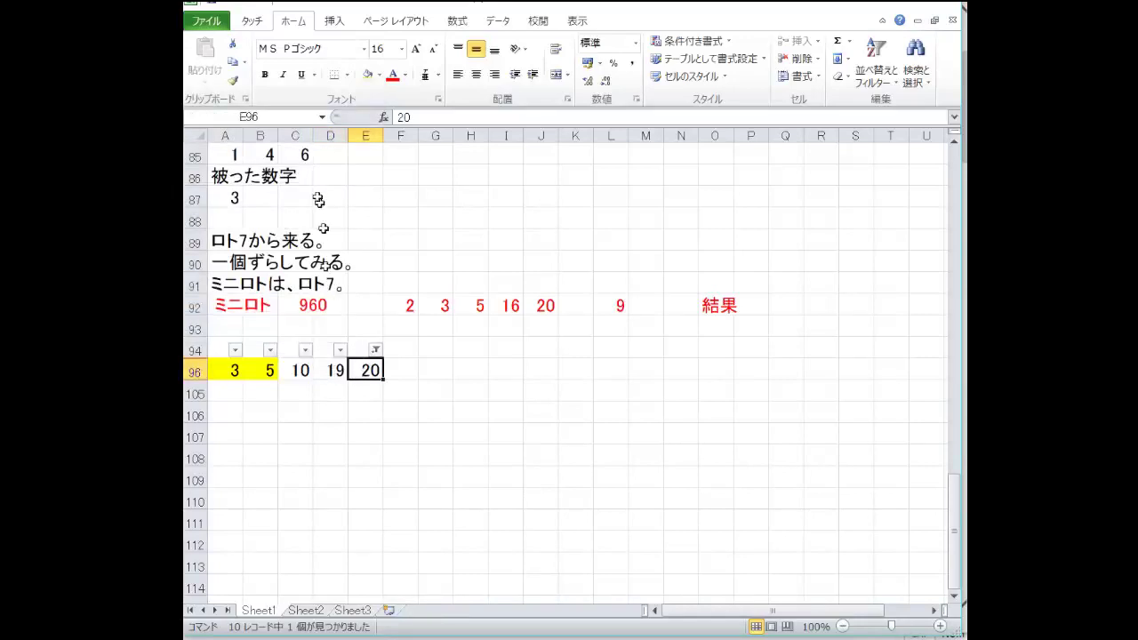
left_click(380, 77)
left_click(295, 194)
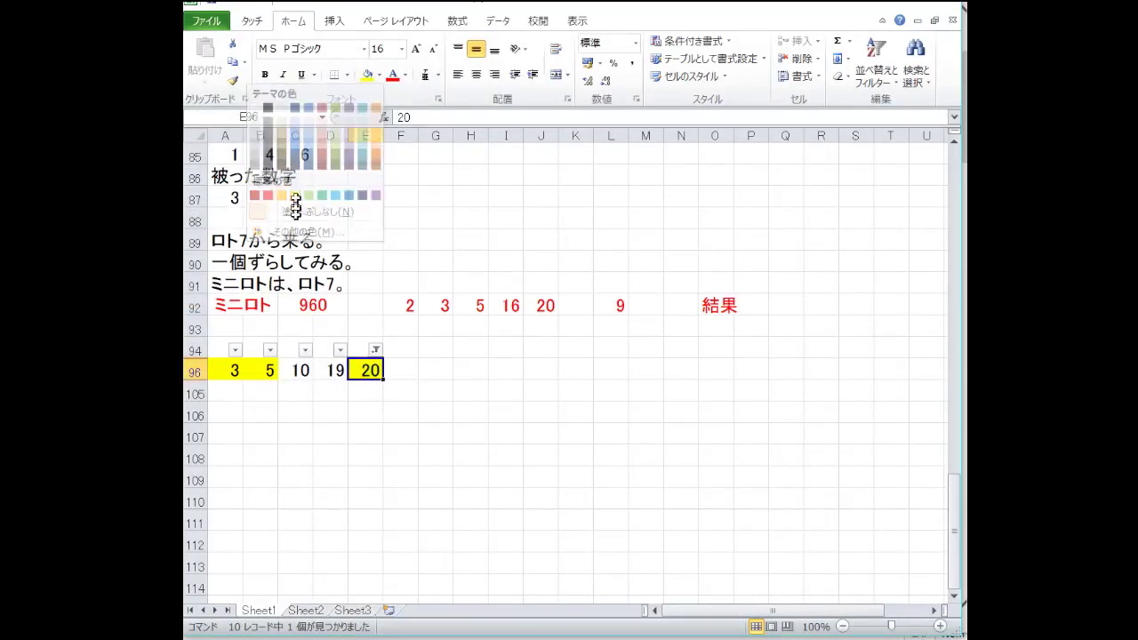
left_click(375, 351)
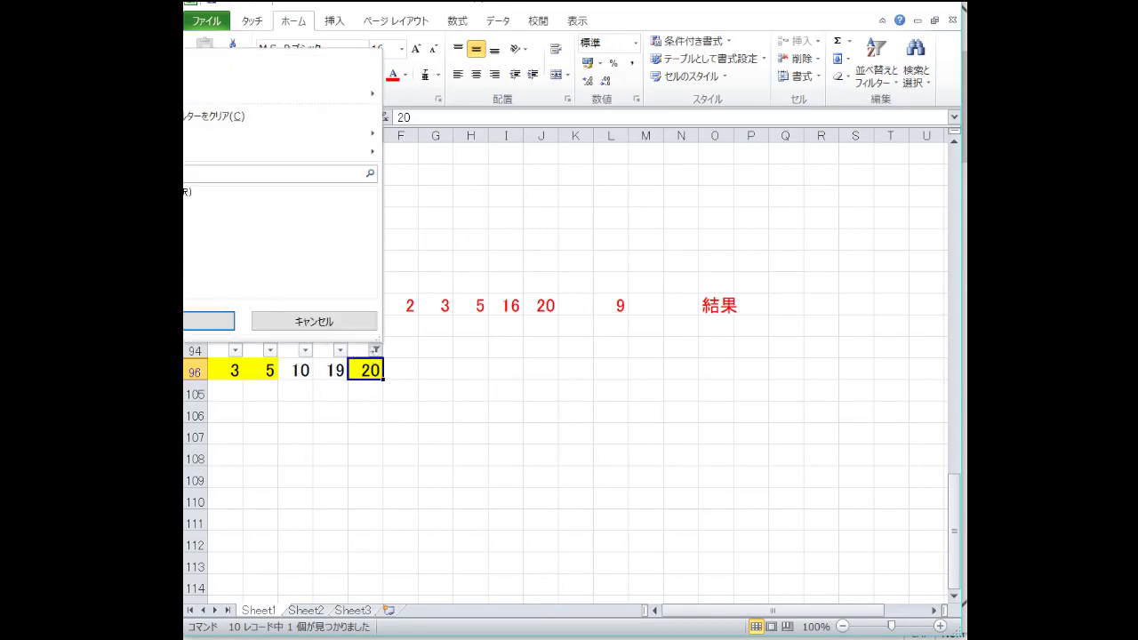
key("Return")
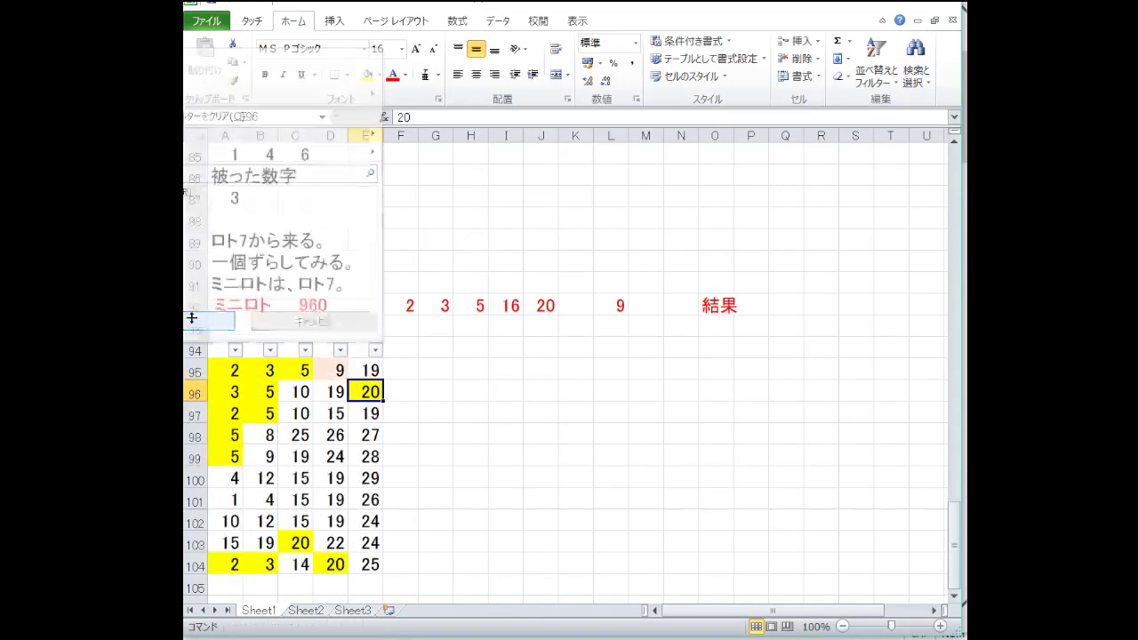
Step: Merge cells G96:H96 beside the second prediction row and enter 1000 in the merged cell
left_click(477, 451)
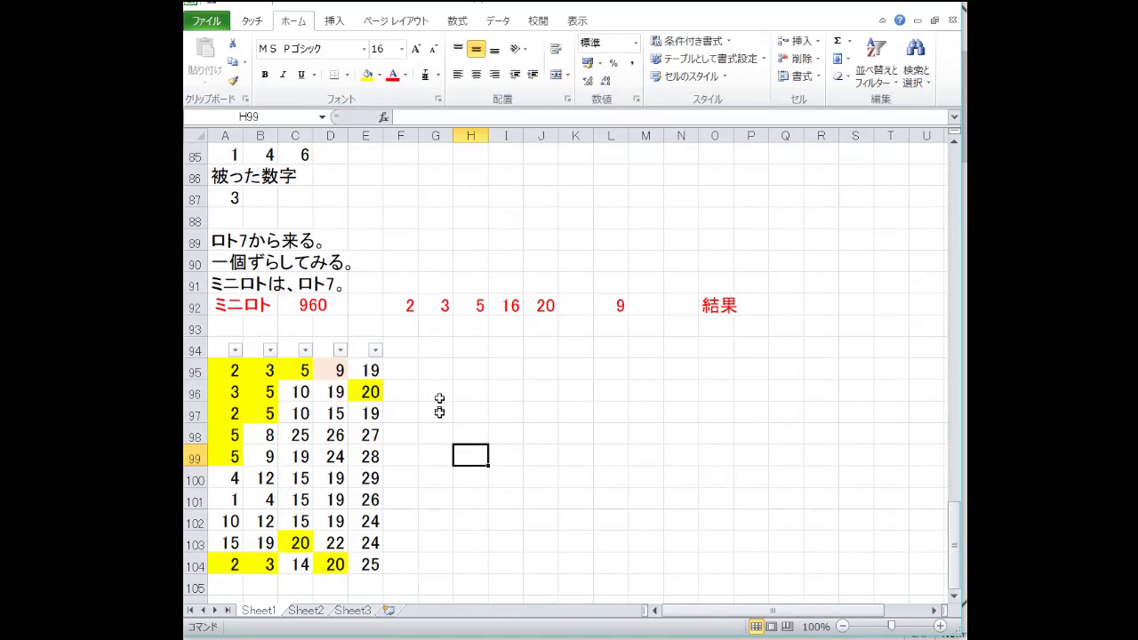
left_click_drag(439, 390, 474, 387)
right_click(474, 387)
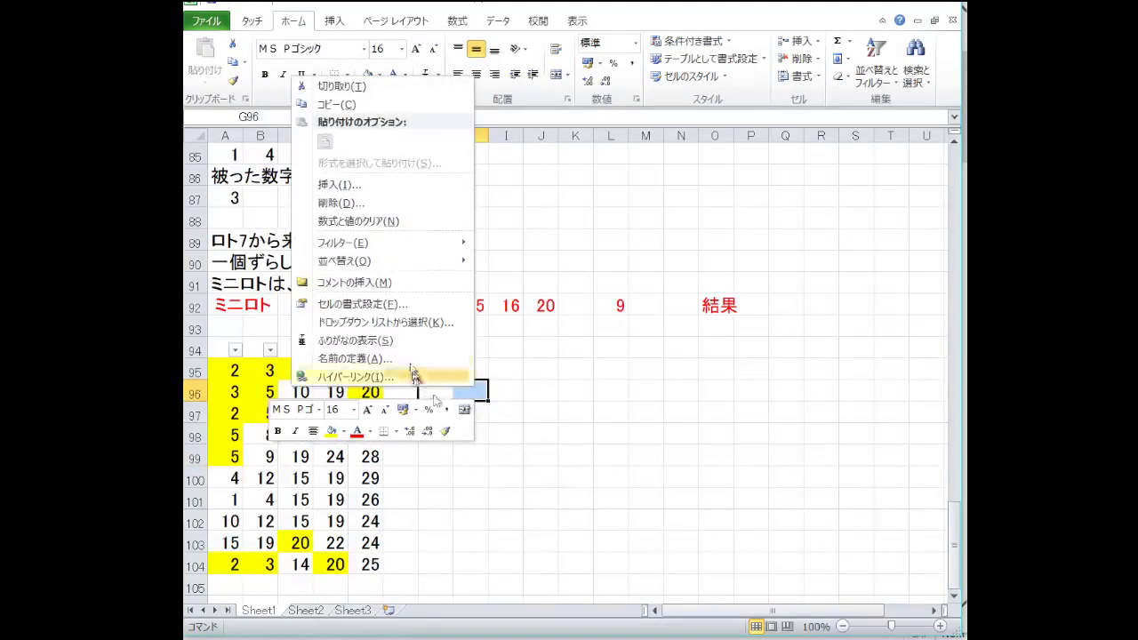
left_click(400, 305)
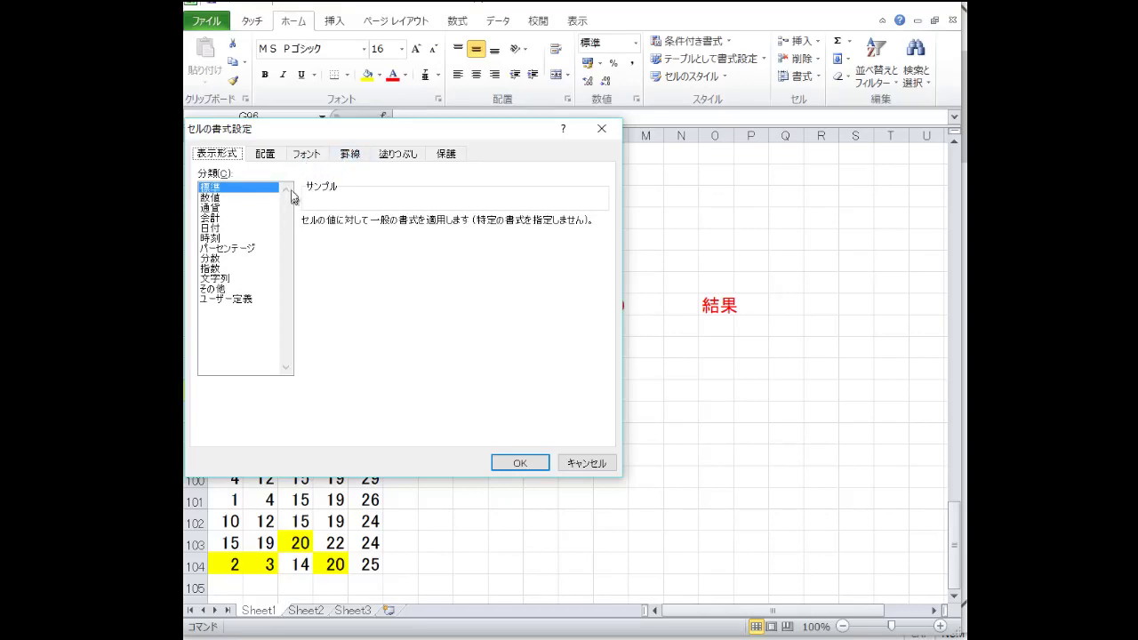
left_click(266, 160)
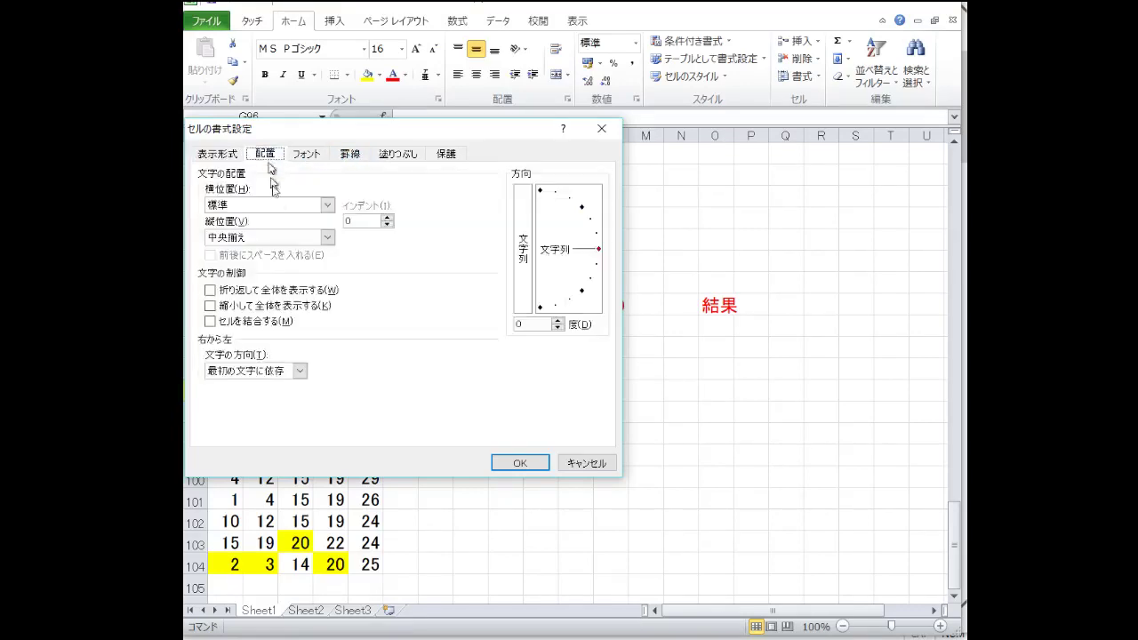
left_click(220, 323)
left_click(519, 463)
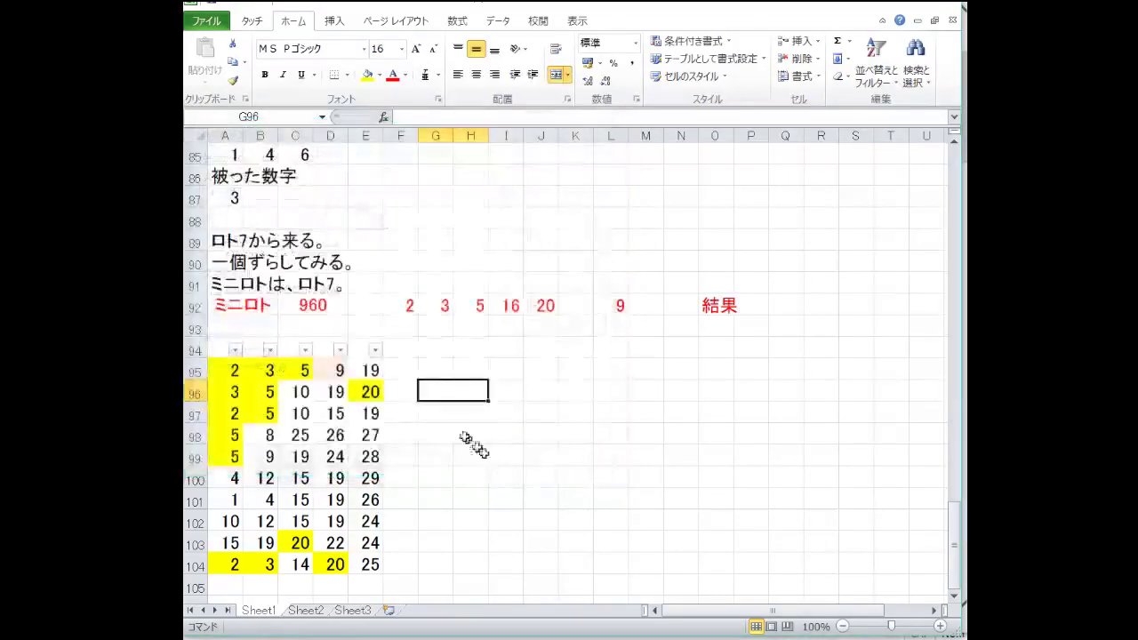
type("000")
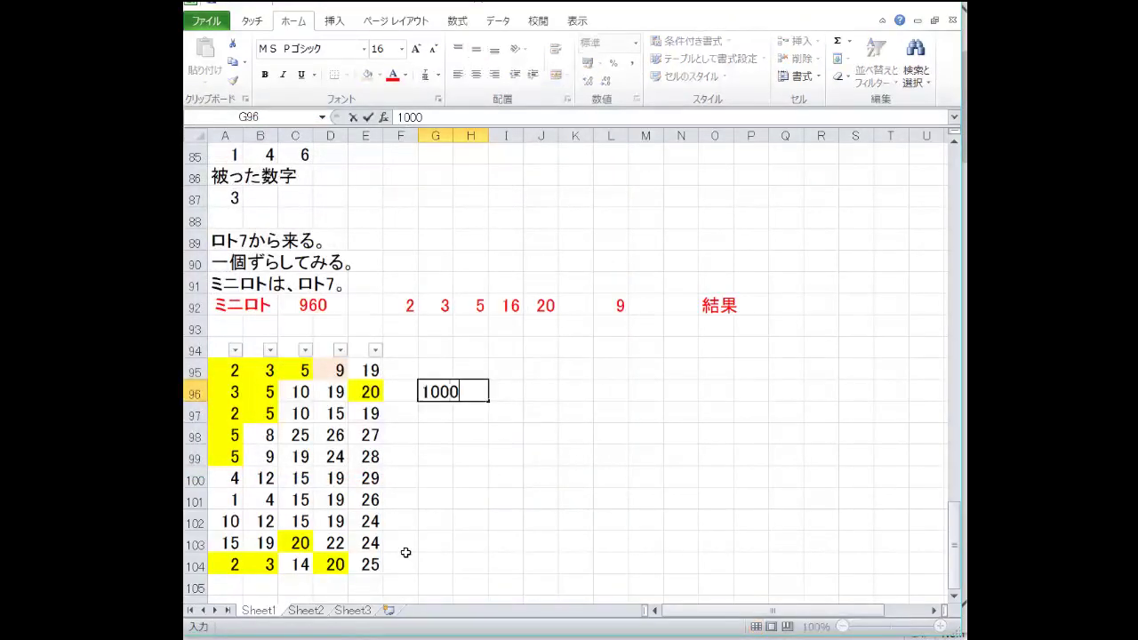
key("Return")
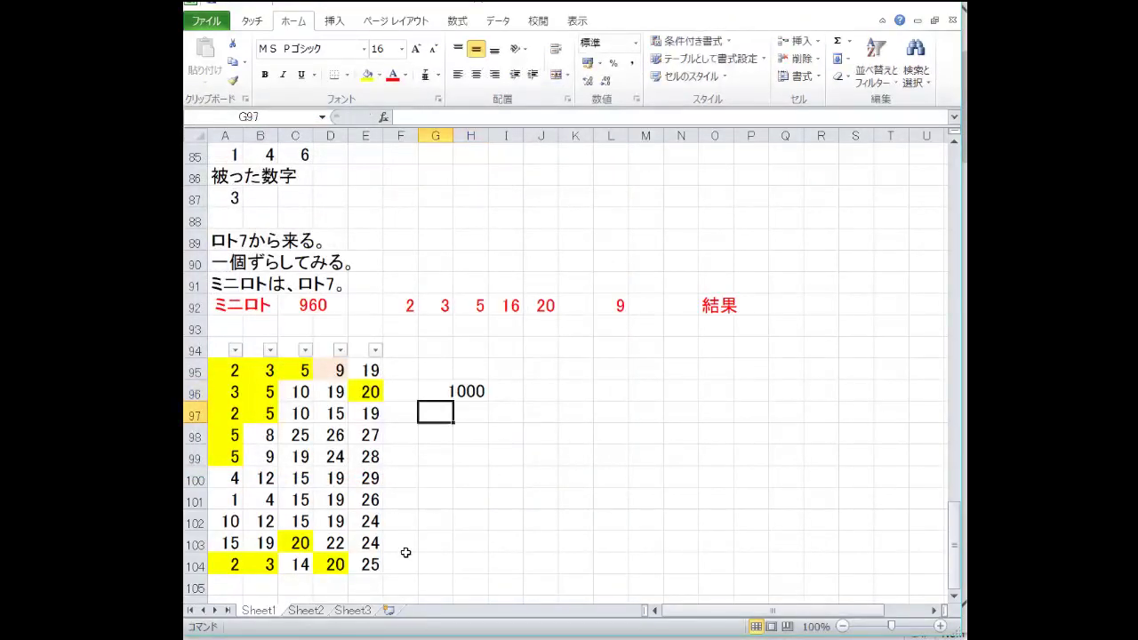
Step: Copy the merged 1000 cell from row 96 and paste it with its formatting into G104
right_click(428, 384)
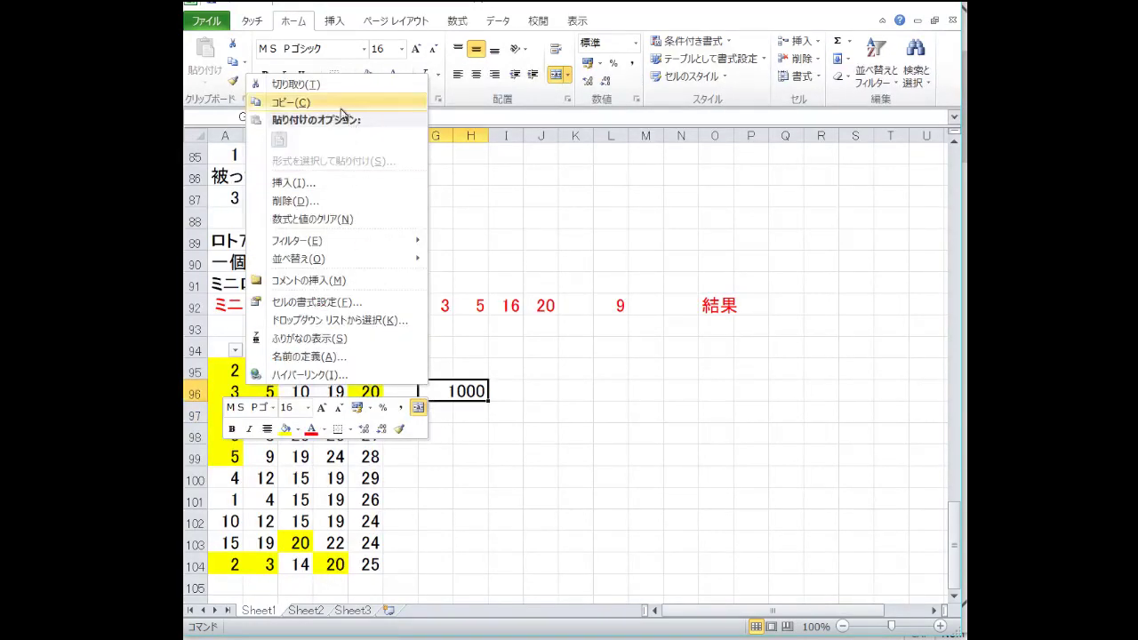
left_click(289, 102)
left_click(400, 564)
right_click(405, 564)
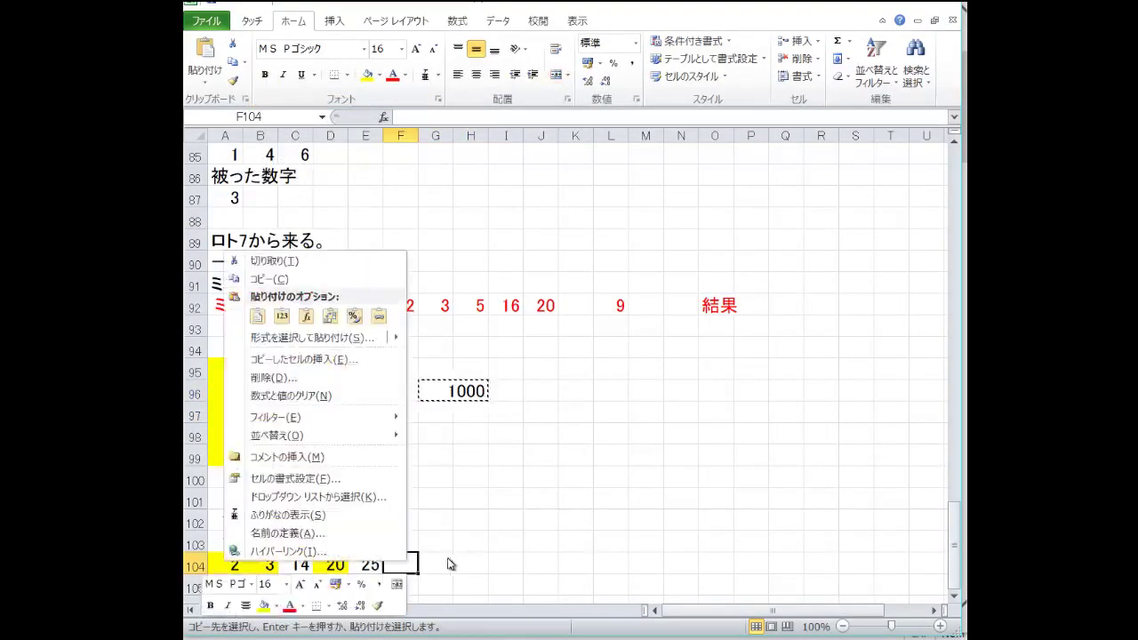
key("Escape")
right_click(439, 563)
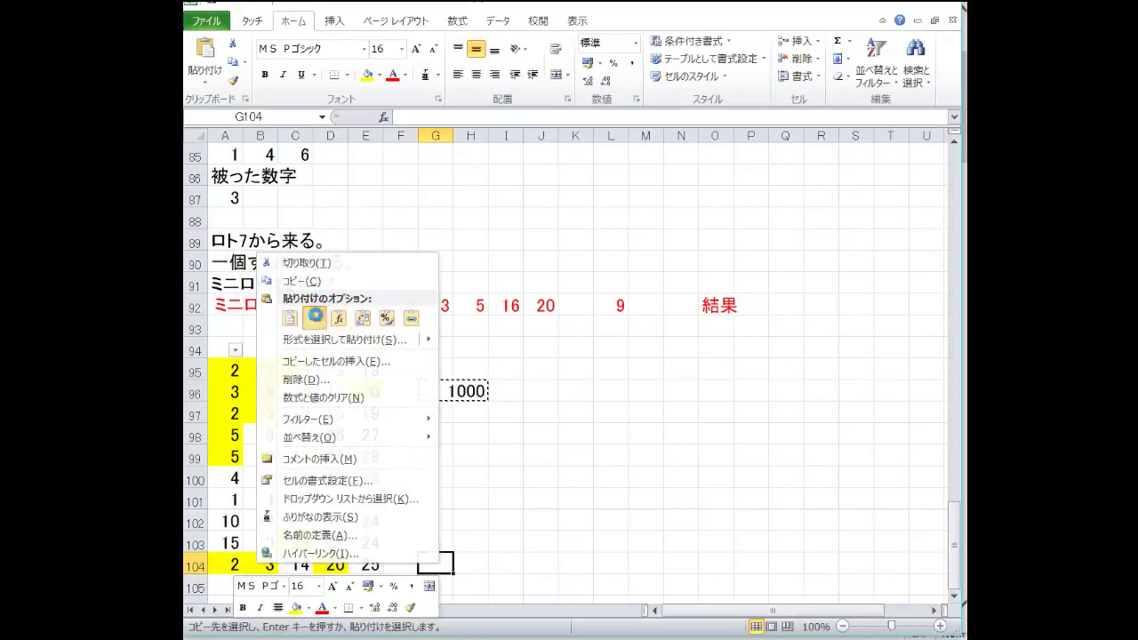
left_click(314, 319)
right_click(434, 567)
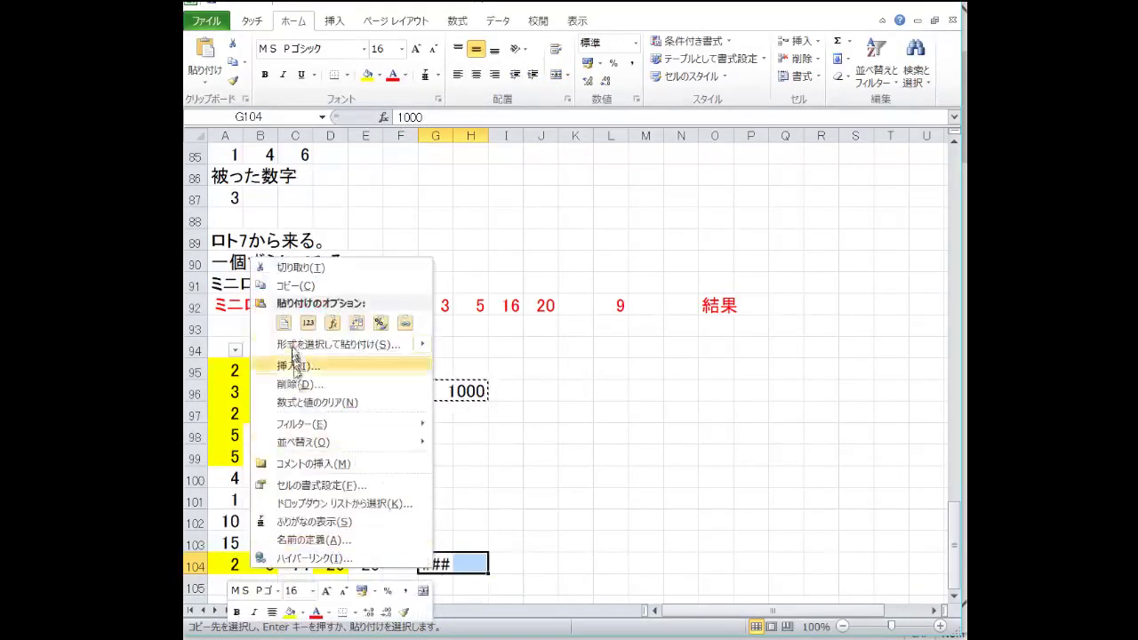
left_click(287, 325)
Step: Paste the copied merged 1000 cell into G95 and end the copy mode
right_click(435, 368)
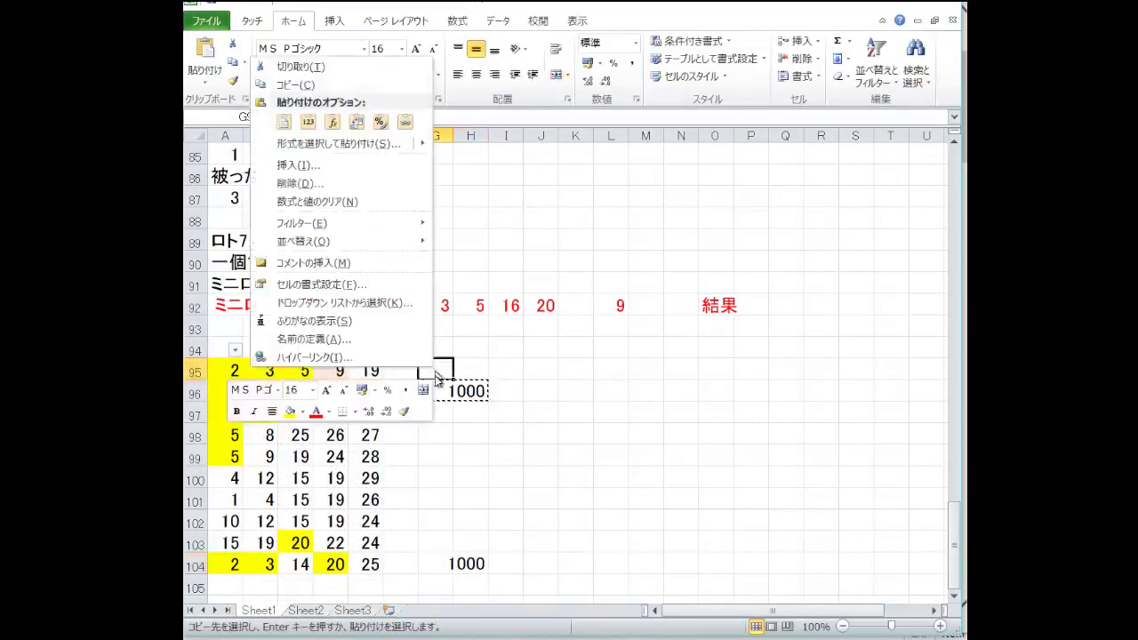
left_click(284, 123)
left_click(463, 477)
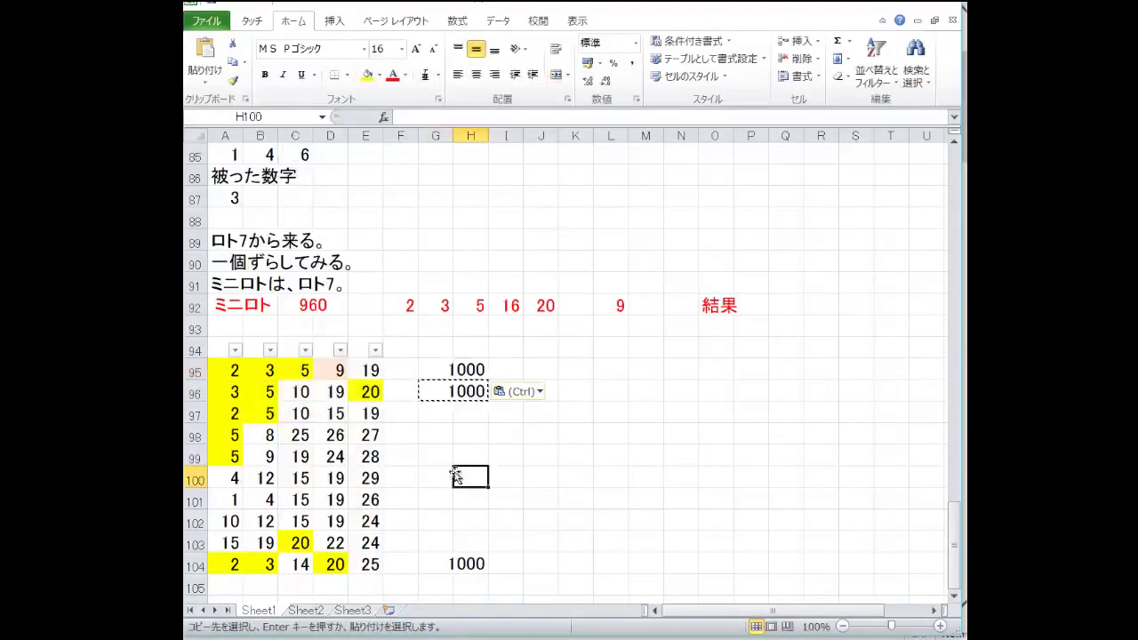
key("Escape")
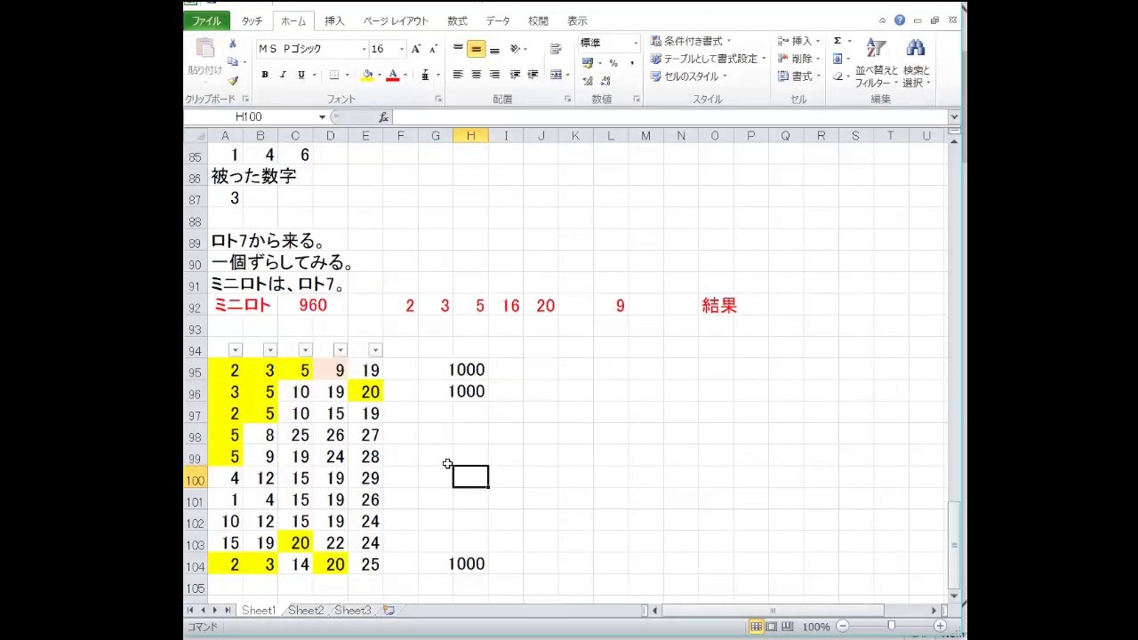
Step: Go through the cells of prediction row 95 and compare them with the draw 960 numbers
key("Up")
key("Up")
key("Up")
key("Up")
key("Up")
key("Up")
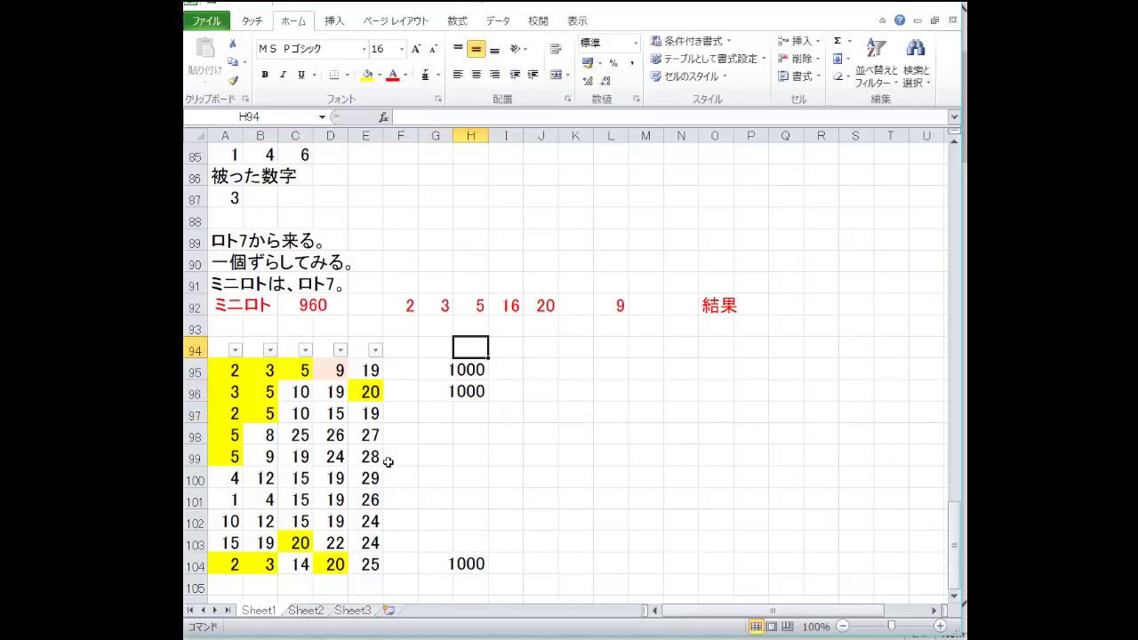
key("Down")
key("Left")
key("Left")
key("Left")
key("Left")
key("Left")
key("Left")
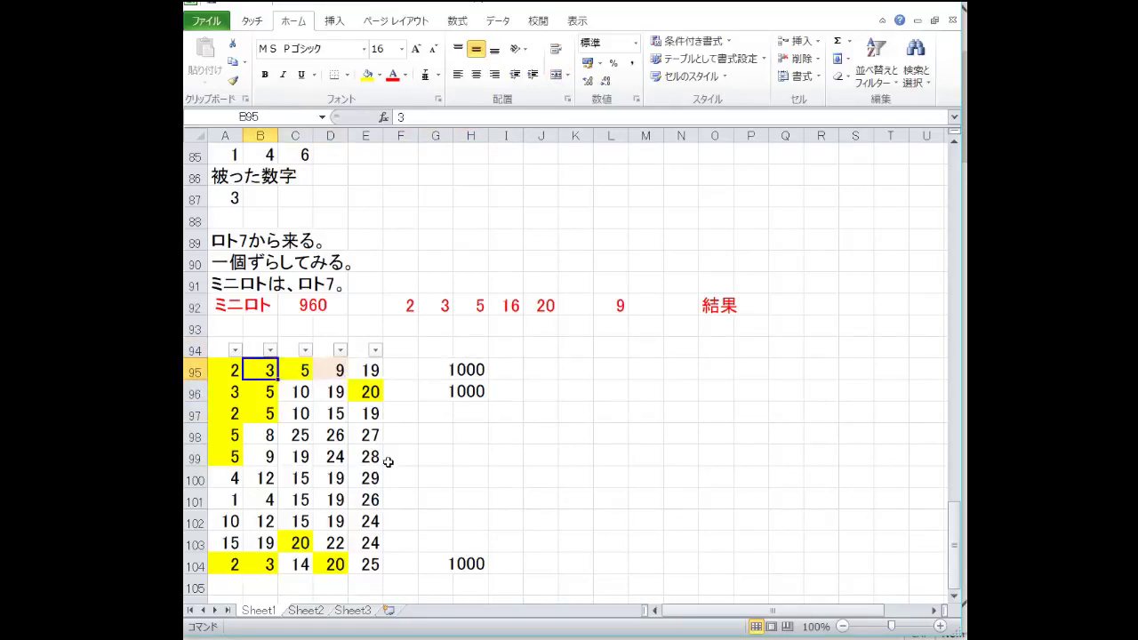
key("Right")
key("Right")
key("Right")
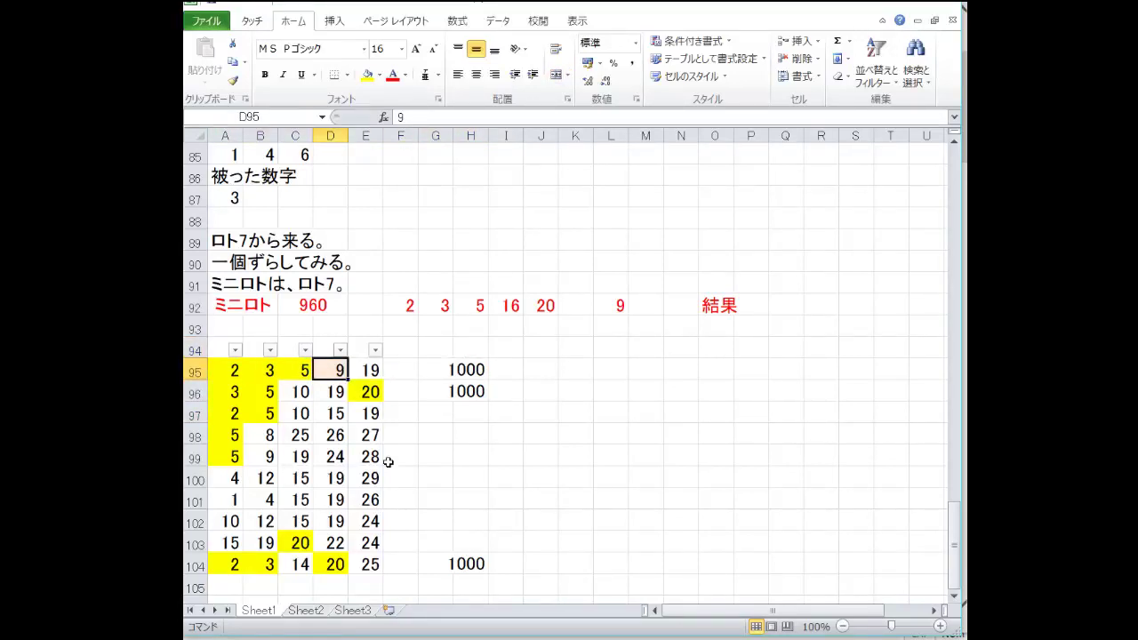
key("Right")
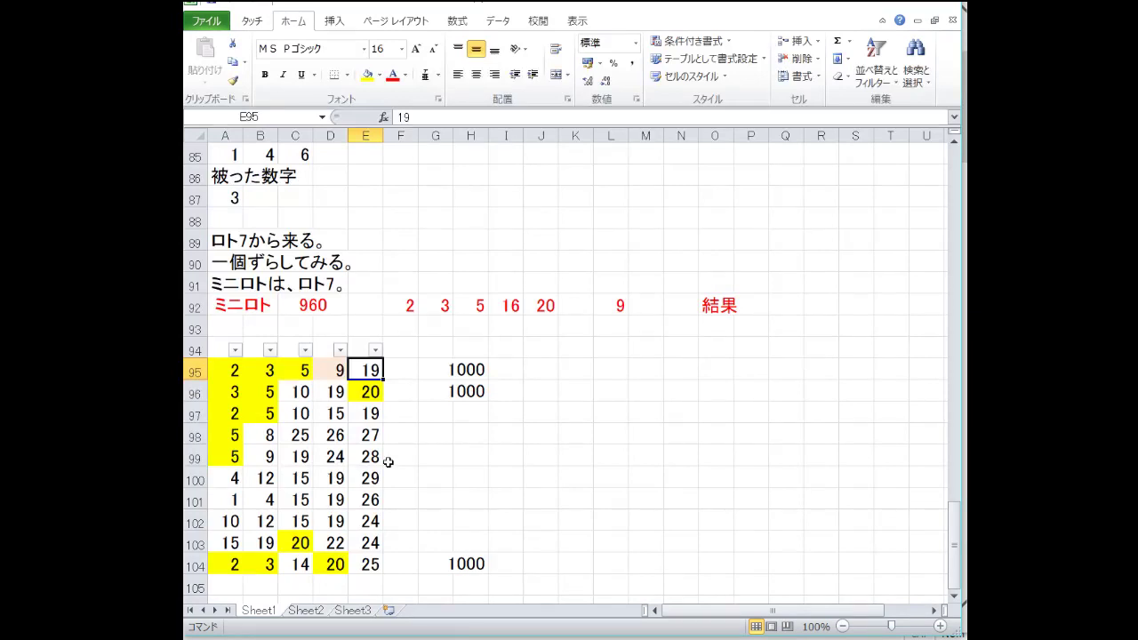
key("Left")
key("Right")
Step: Switch to the Mini Loto results web page to check the draw 960 winning numbers and prize amounts
scroll(428, 431, "up", 2)
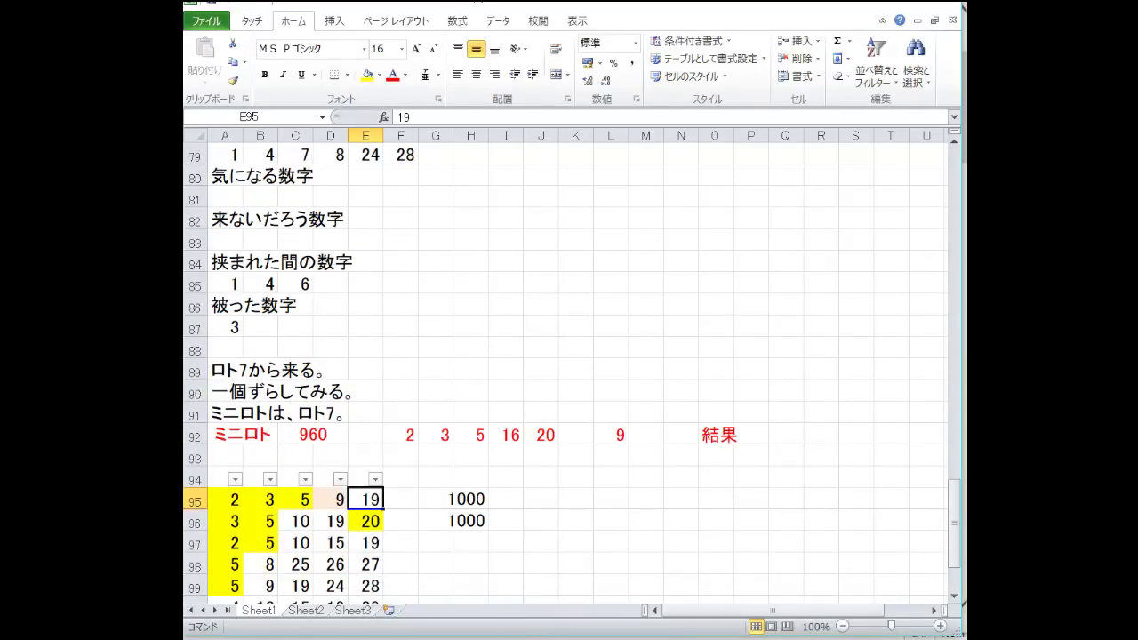
left_click(818, 582)
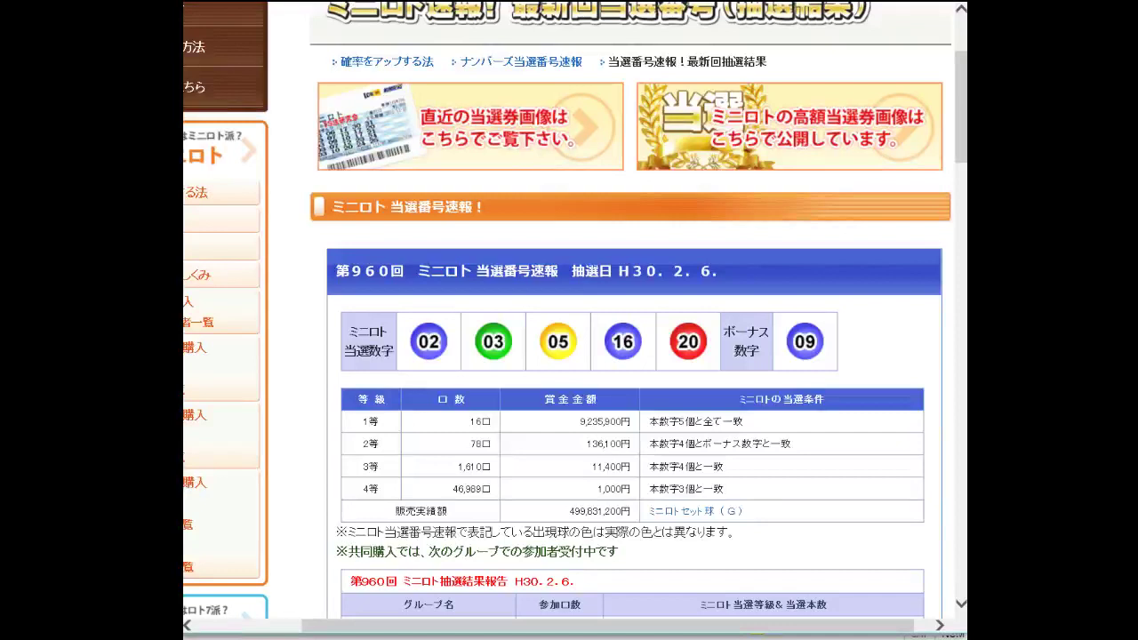
Step: Switch back to the Excel sheet and fill the drawn numbers 16 and 20 in rows 76 and 77 of 全抽出数字 with yellow
key("alt+Tab")
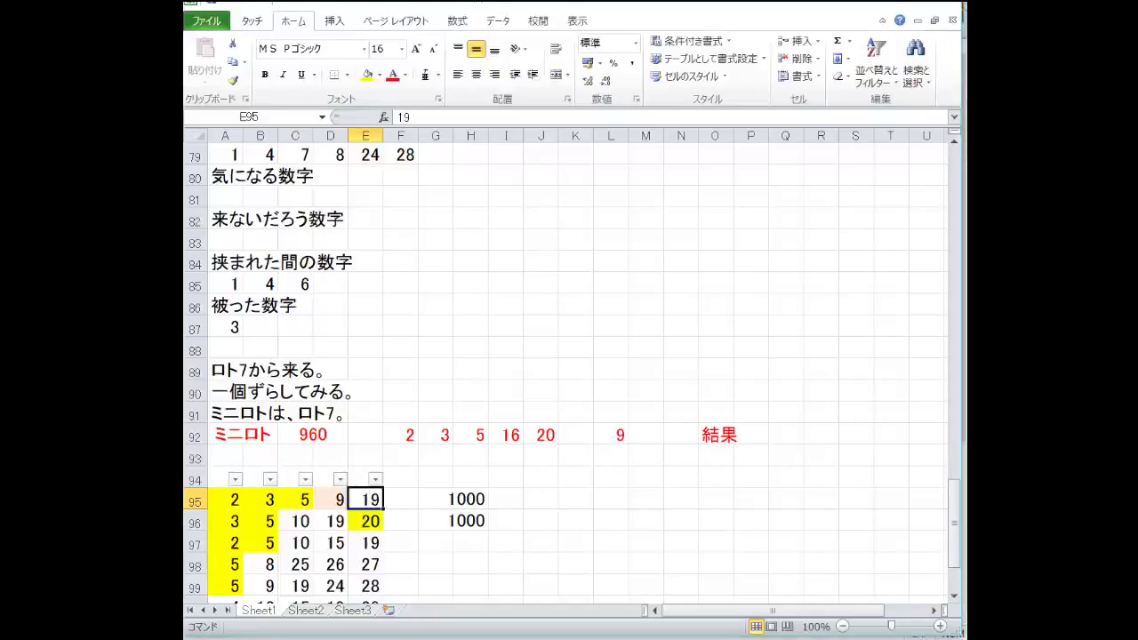
scroll(521, 407, "down", 2)
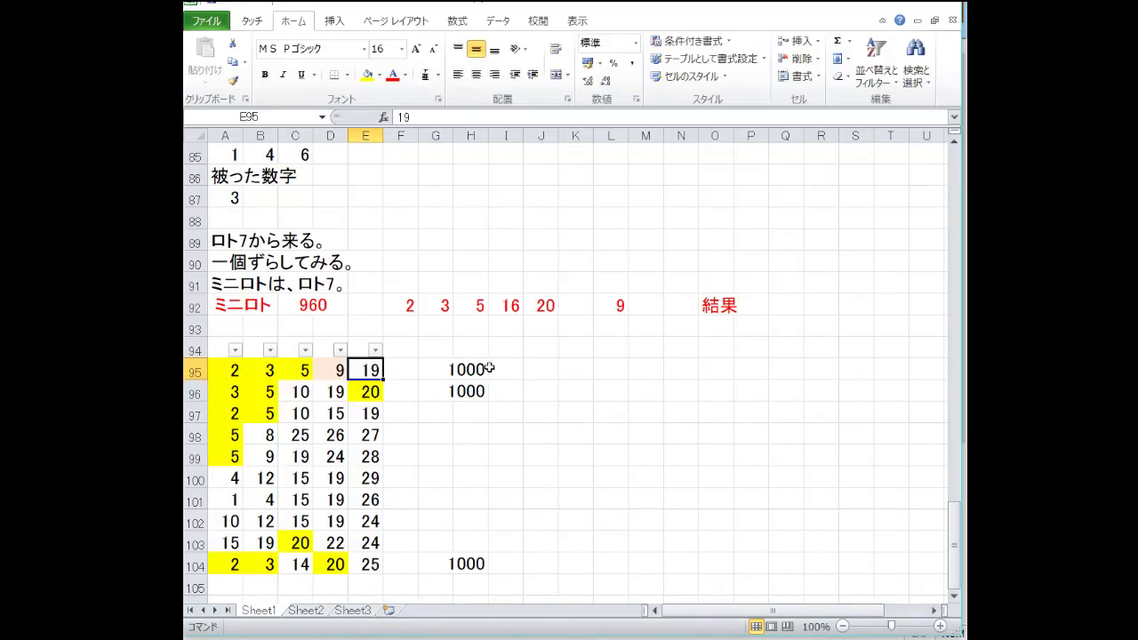
scroll(491, 369, "up", 6)
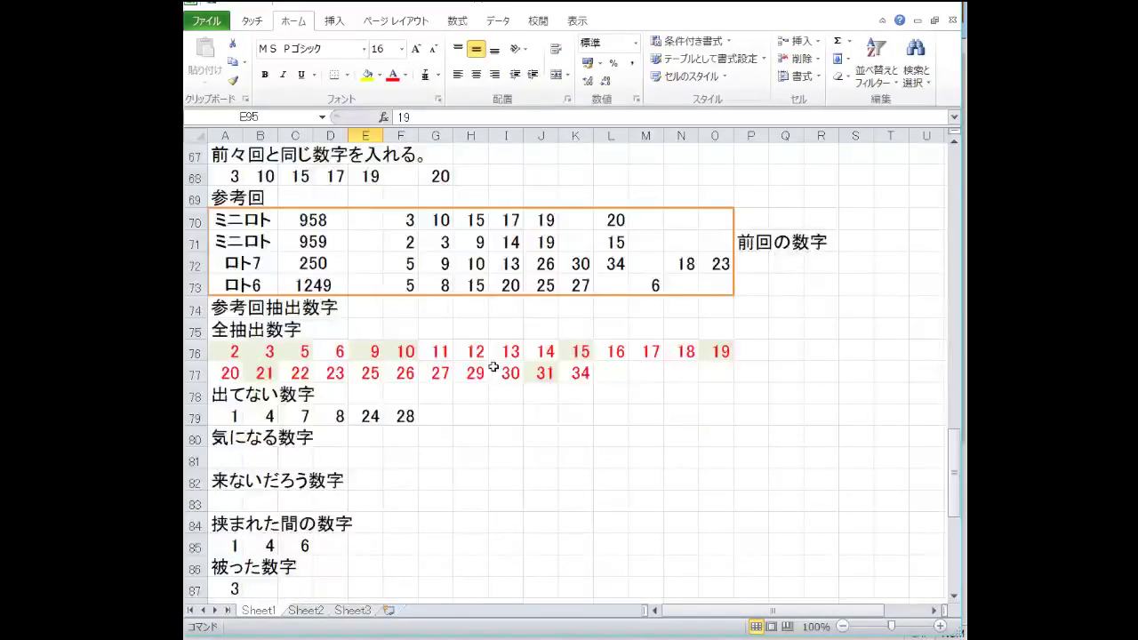
scroll(493, 367, "down", 2)
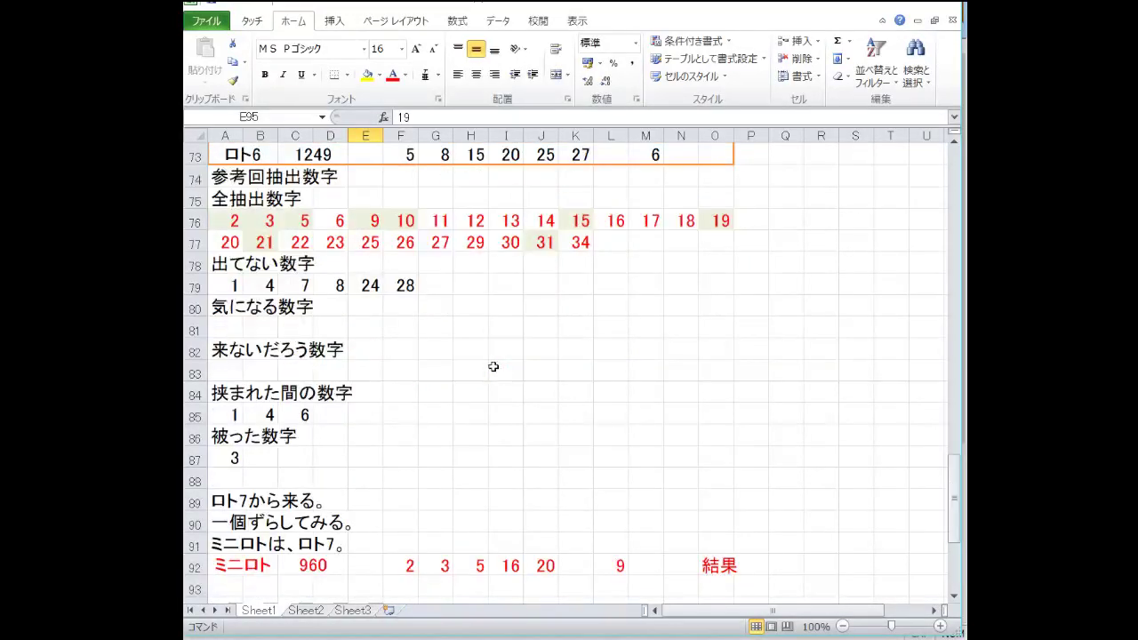
scroll(493, 368, "up", 2)
scroll(492, 370, "down", 2)
left_click(615, 225)
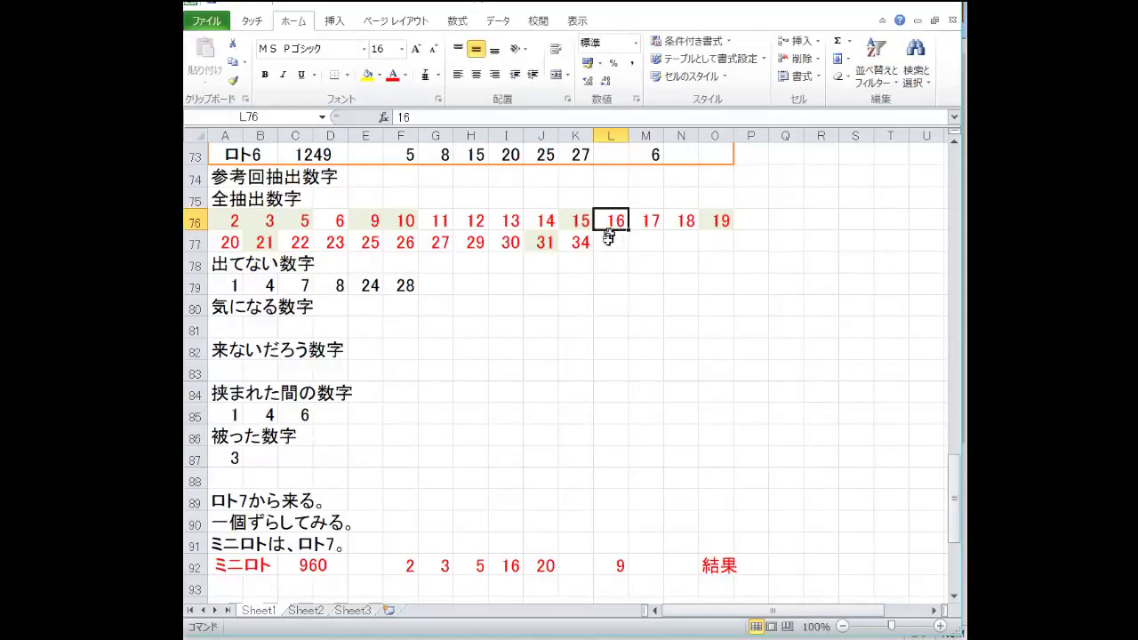
left_click(238, 236, "ctrl")
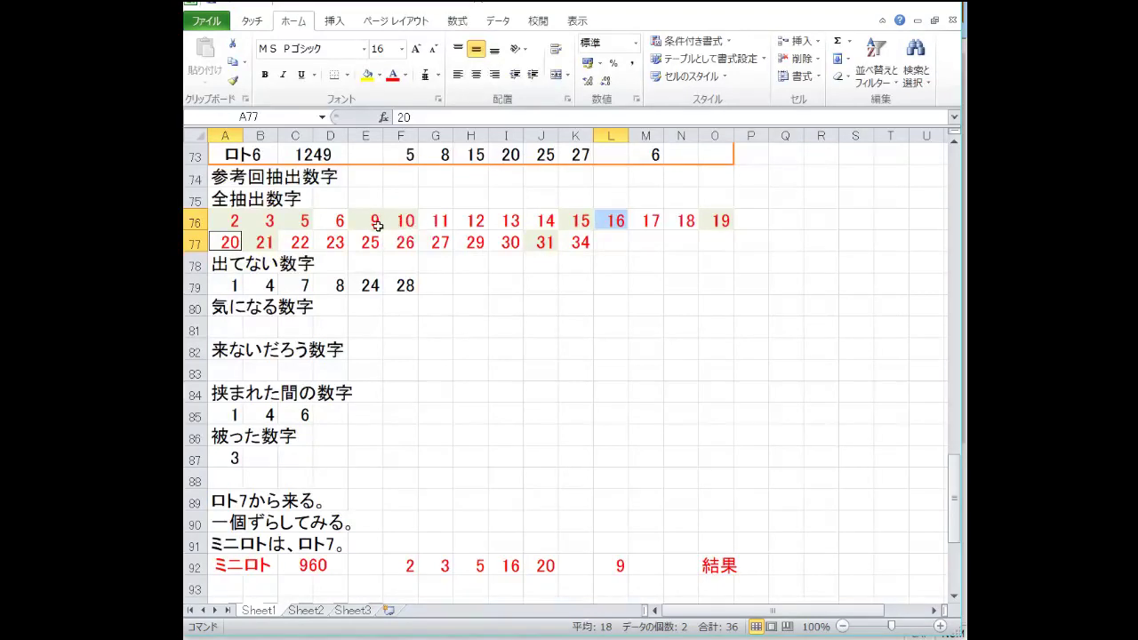
left_click(367, 75)
Step: Fill the drawn numbers 2, 3, 5, 16 and 20 in the 連想展開 grid in rows 39 and 40 with yellow
scroll(487, 337, "up", 12)
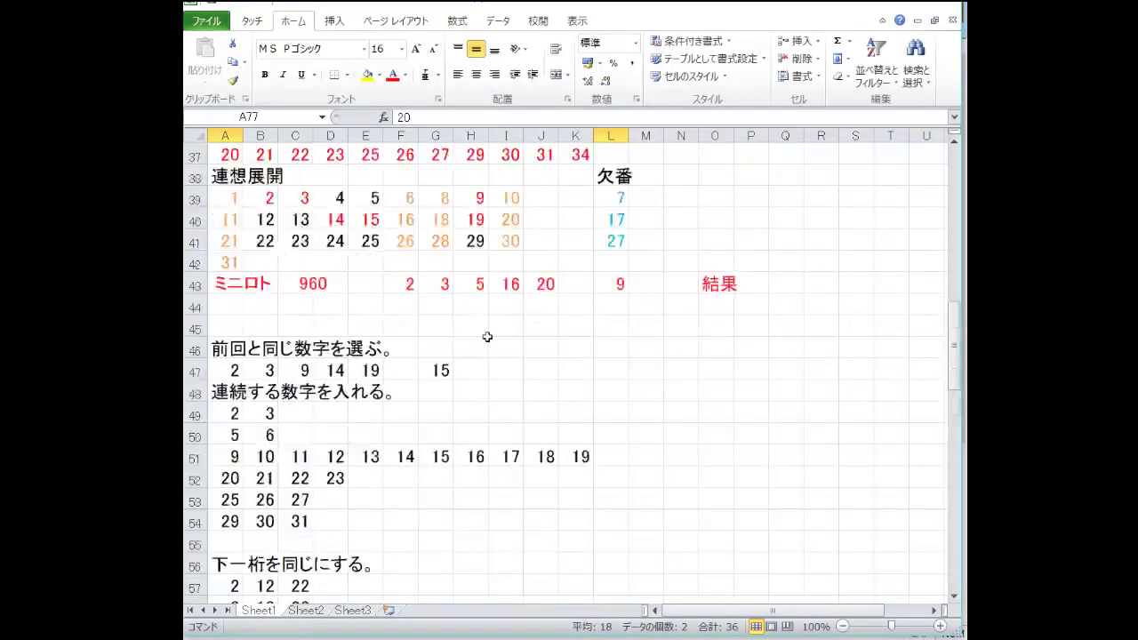
scroll(487, 337, "up", 2)
left_click(271, 326)
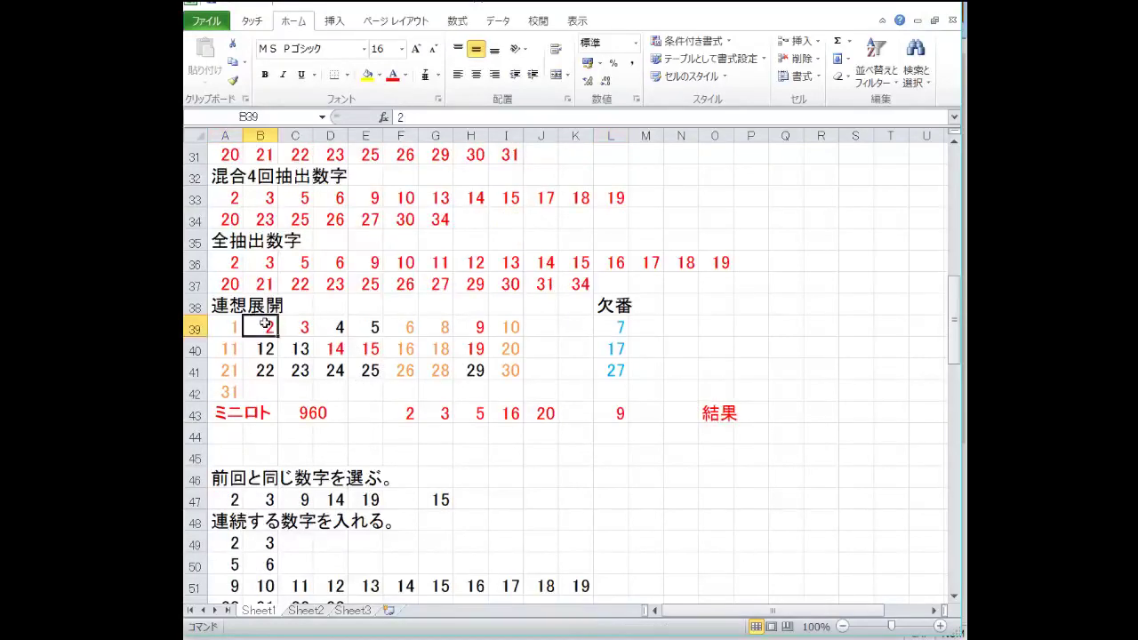
left_click(286, 327, "ctrl")
left_click(369, 327, "ctrl")
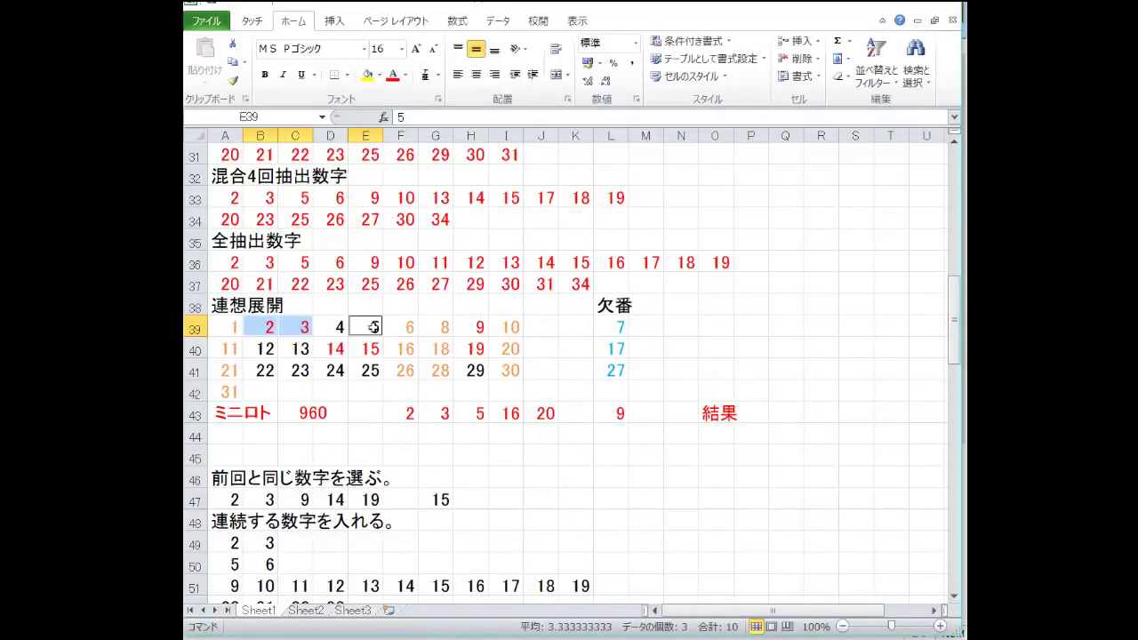
left_click(400, 350, "ctrl")
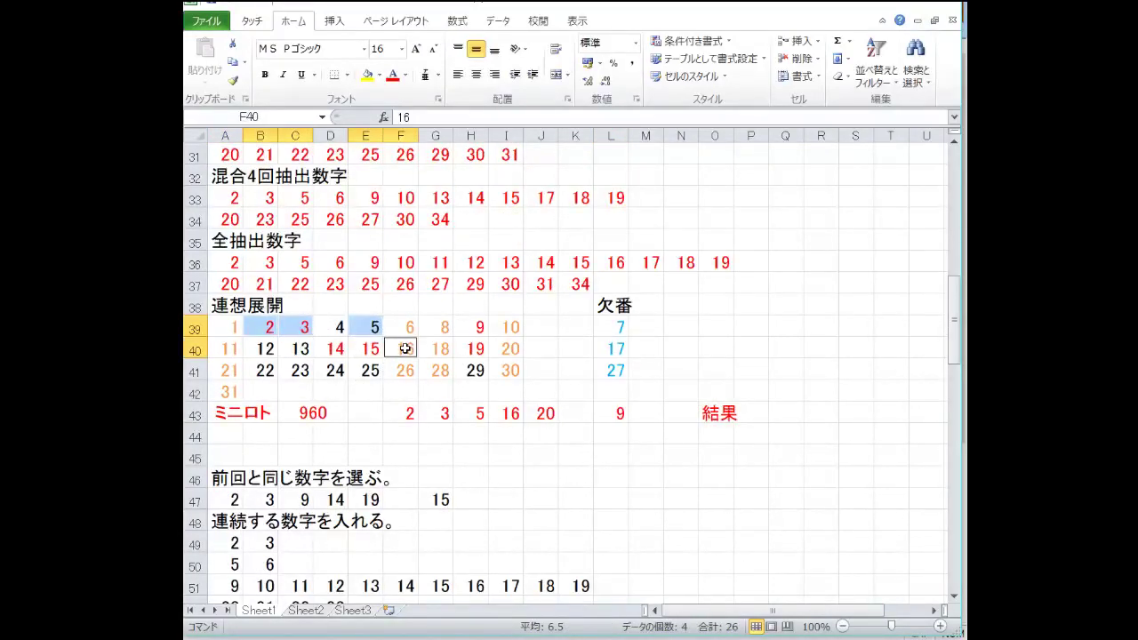
left_click(512, 349, "ctrl")
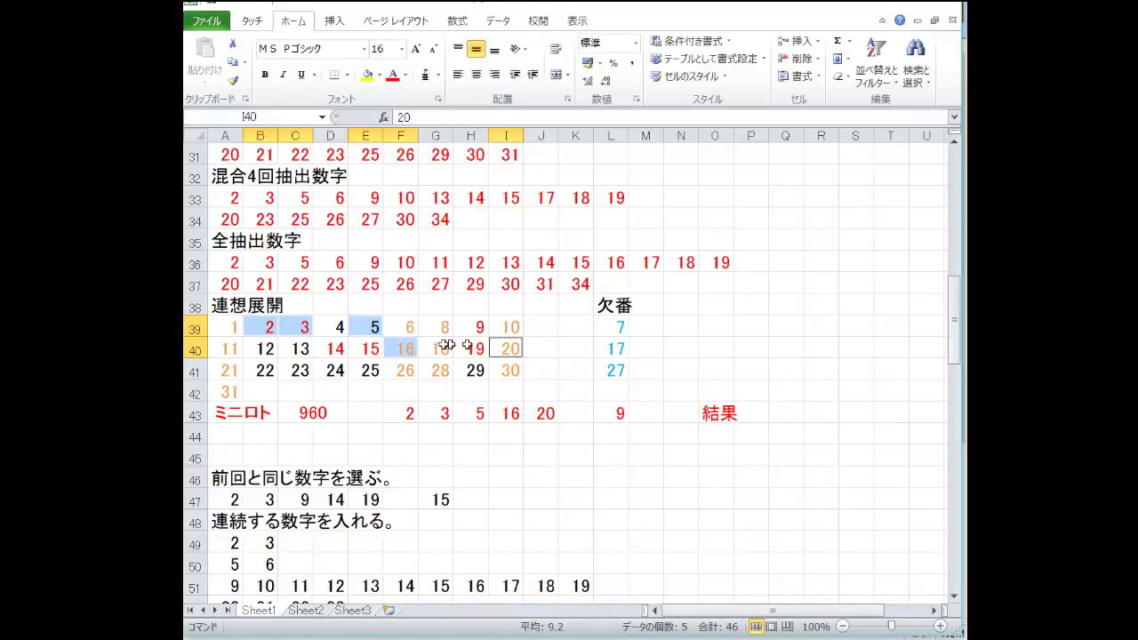
left_click(365, 74)
Step: Fill the bonus number 9 in cell H39 of the 連想展開 grid with light orange
key("Left")
key("Up")
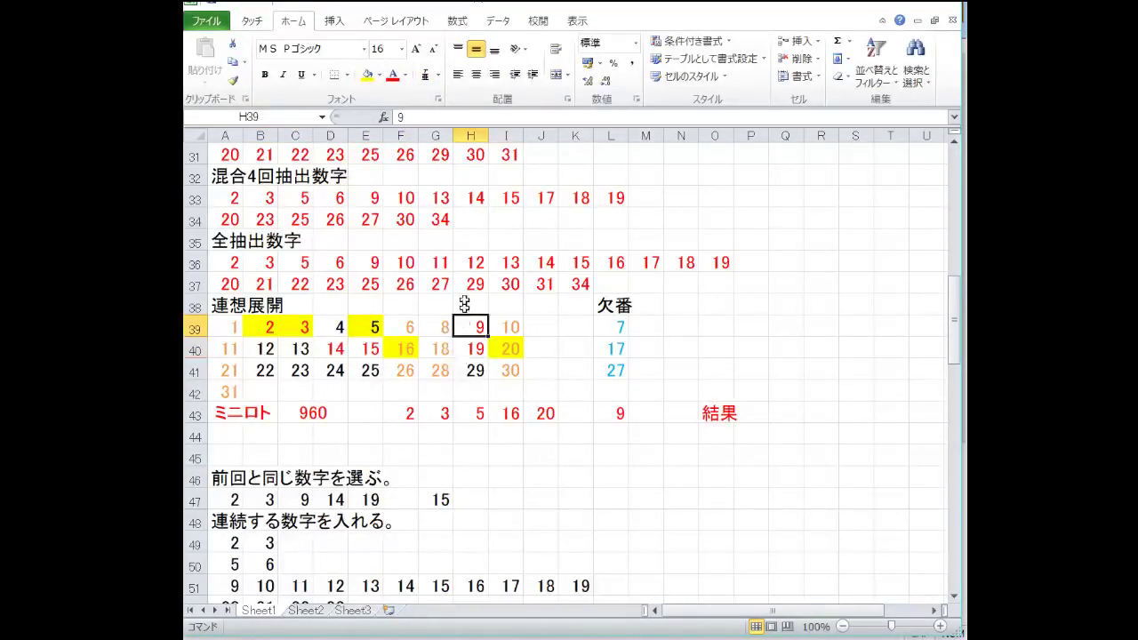
left_click(380, 76)
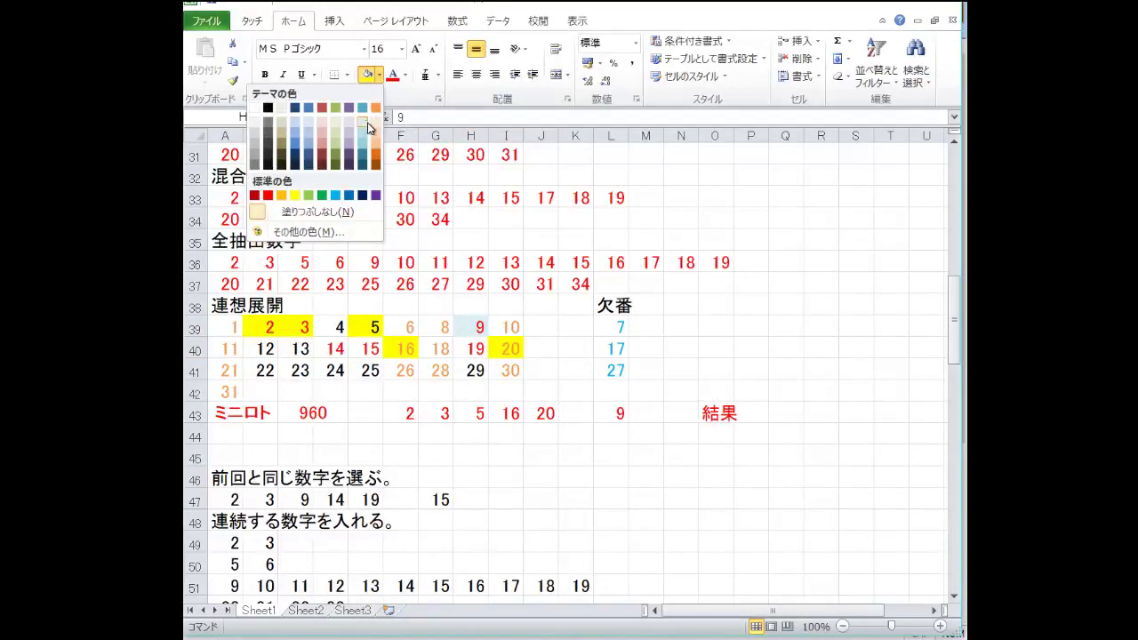
left_click(371, 129)
left_click(436, 370)
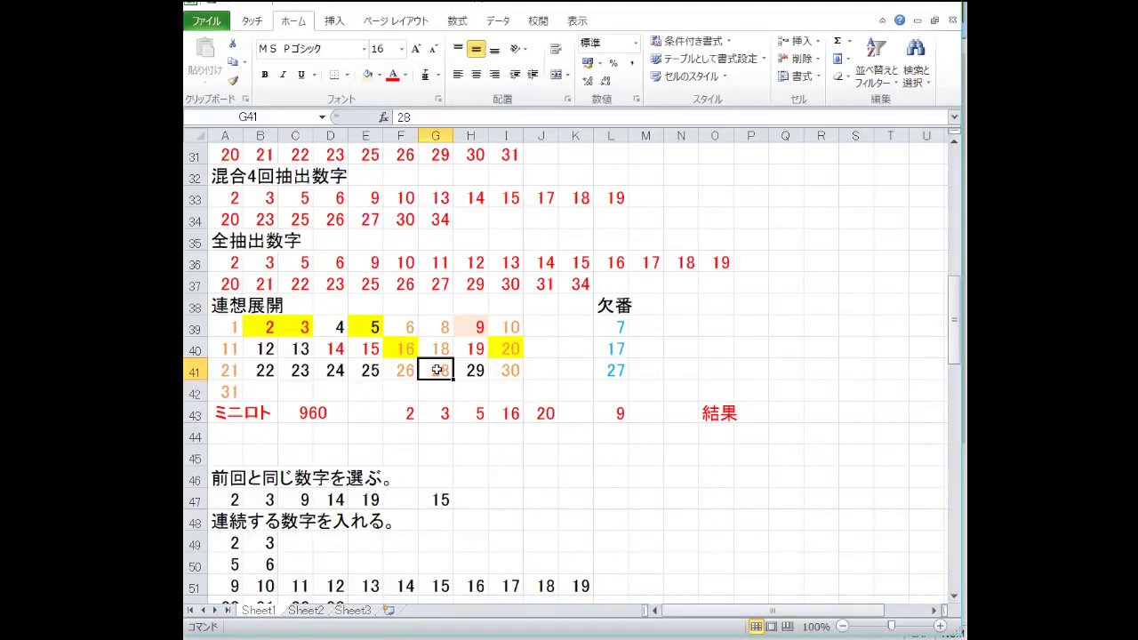
Step: Look over the past draws and the draw 960 result in the first rows of the sheet at different zoom levels
scroll(436, 370, "up", 6)
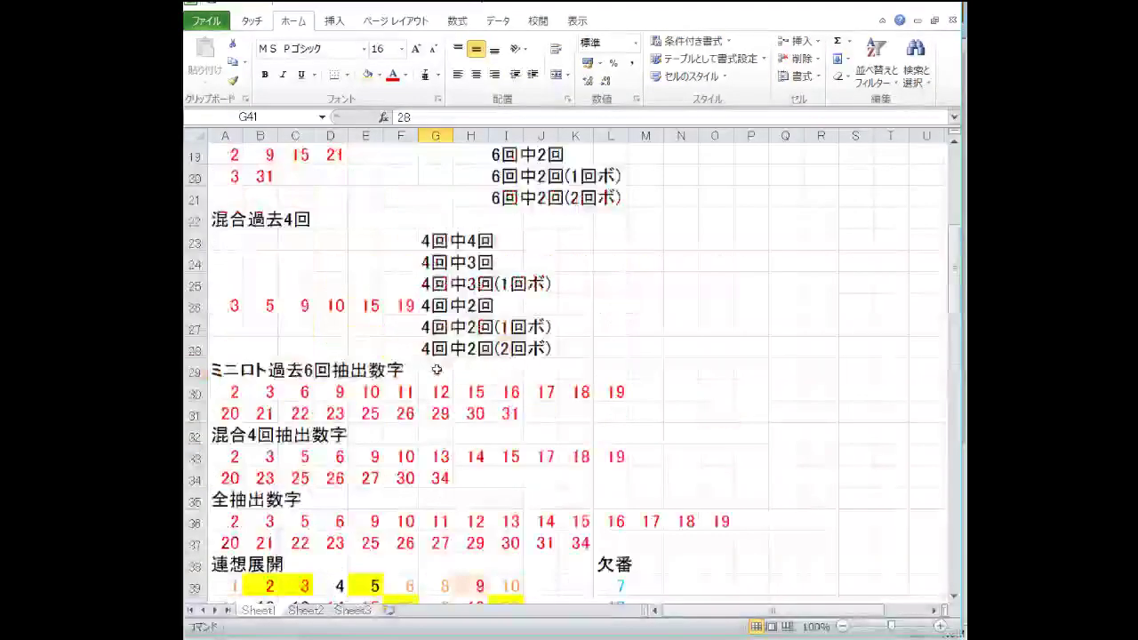
scroll(435, 370, "up", 4, "ctrl")
scroll(436, 370, "up", 5)
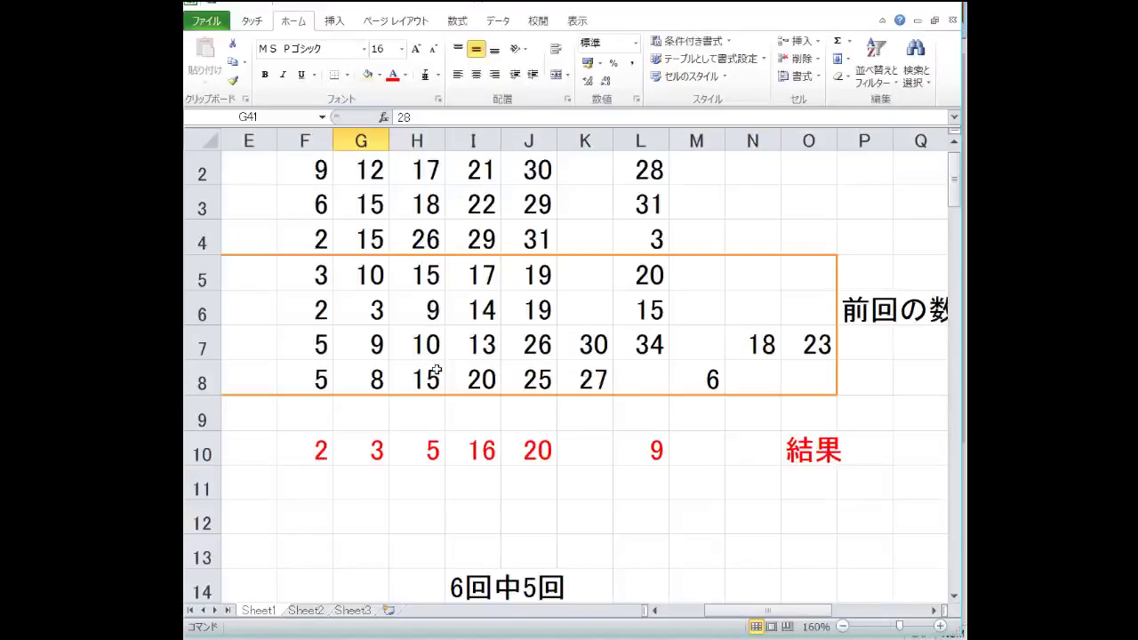
scroll(436, 370, "down", 3)
scroll(435, 370, "down", 4, "ctrl")
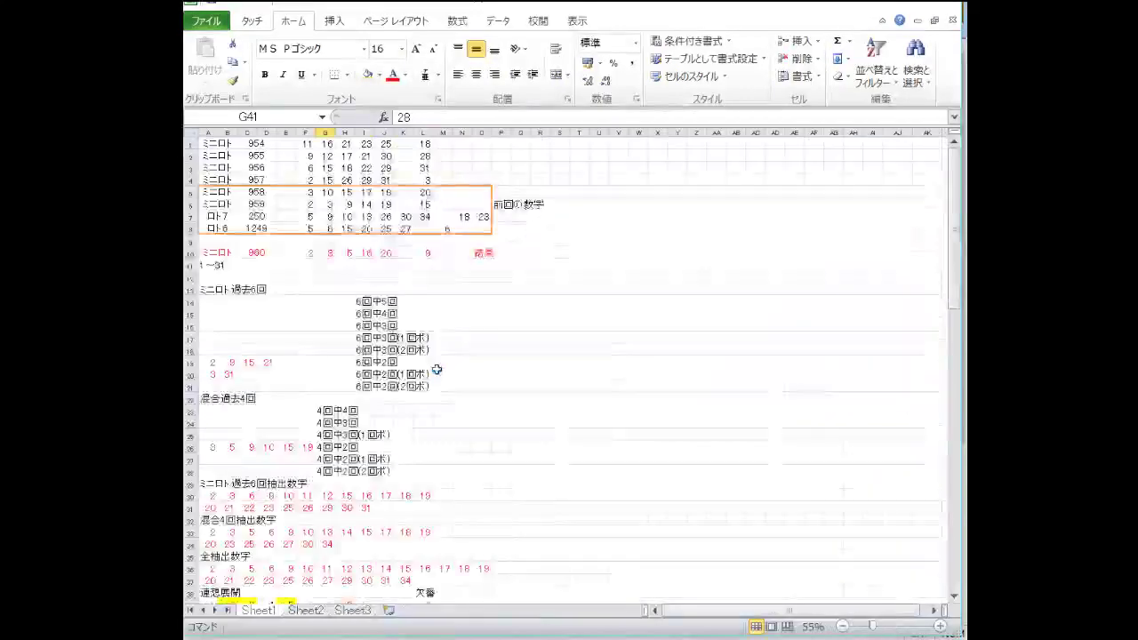
scroll(435, 370, "down", 1, "ctrl")
scroll(437, 369, "up", 3)
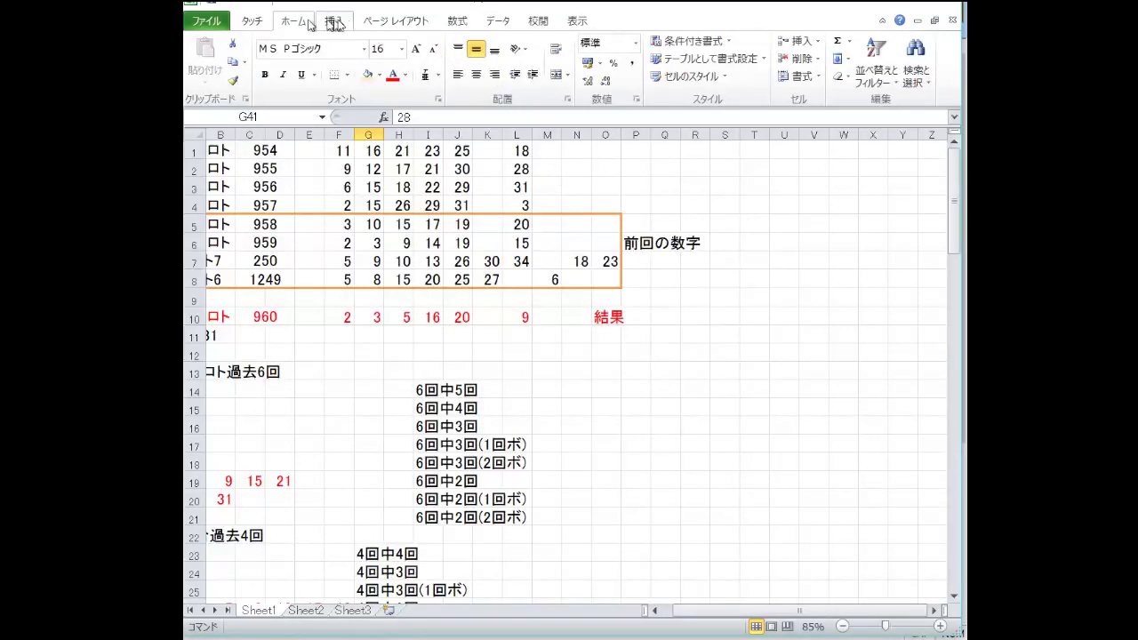
Step: Dismiss the pop-up notification and set the sheet's print scaling to 140%
left_click(389, 25)
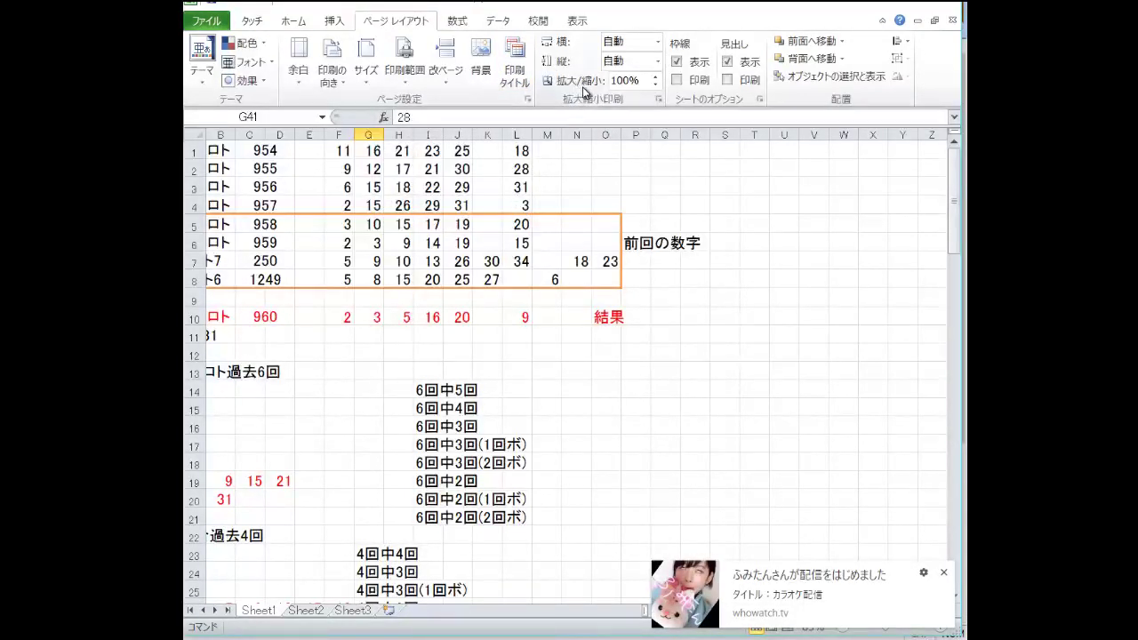
left_click(585, 318)
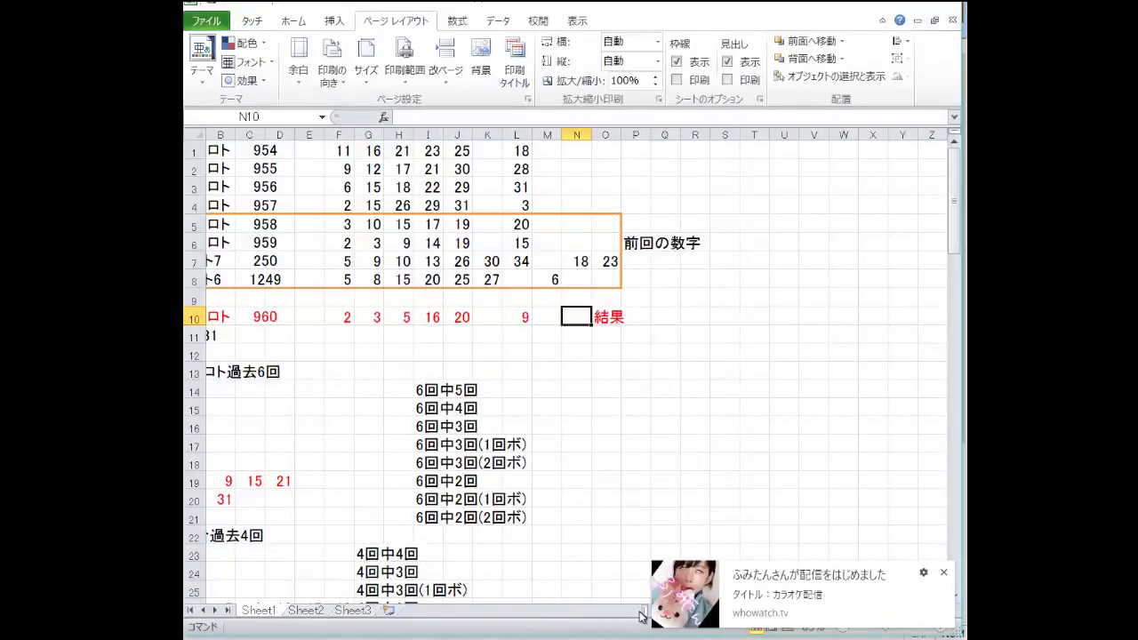
left_click(943, 574)
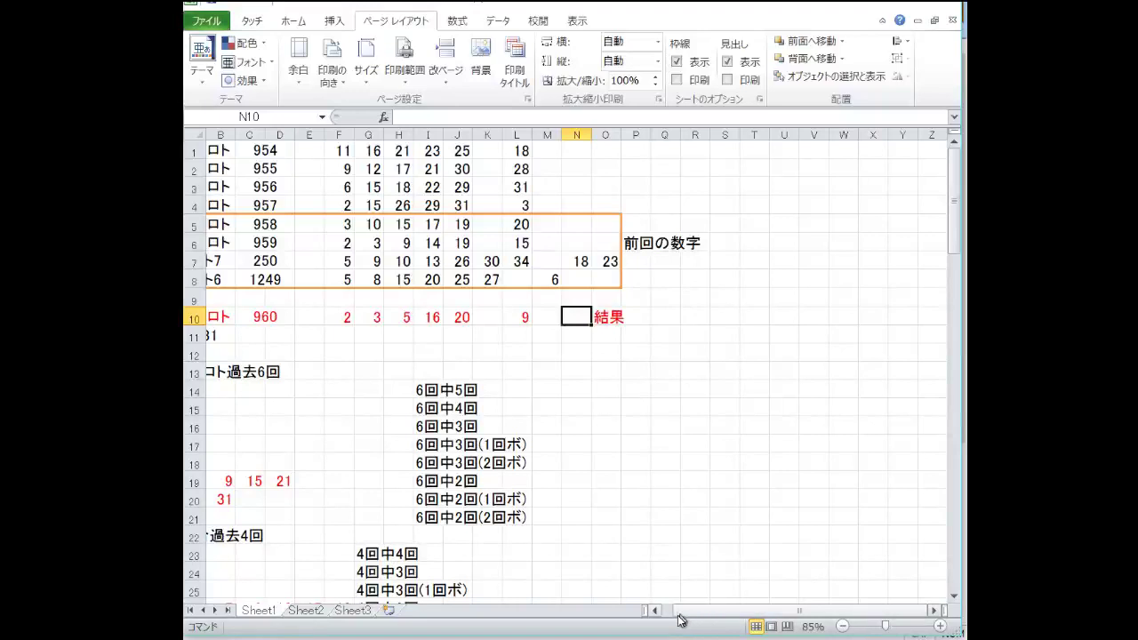
left_click_drag(677, 614, 673, 614)
left_click(309, 407)
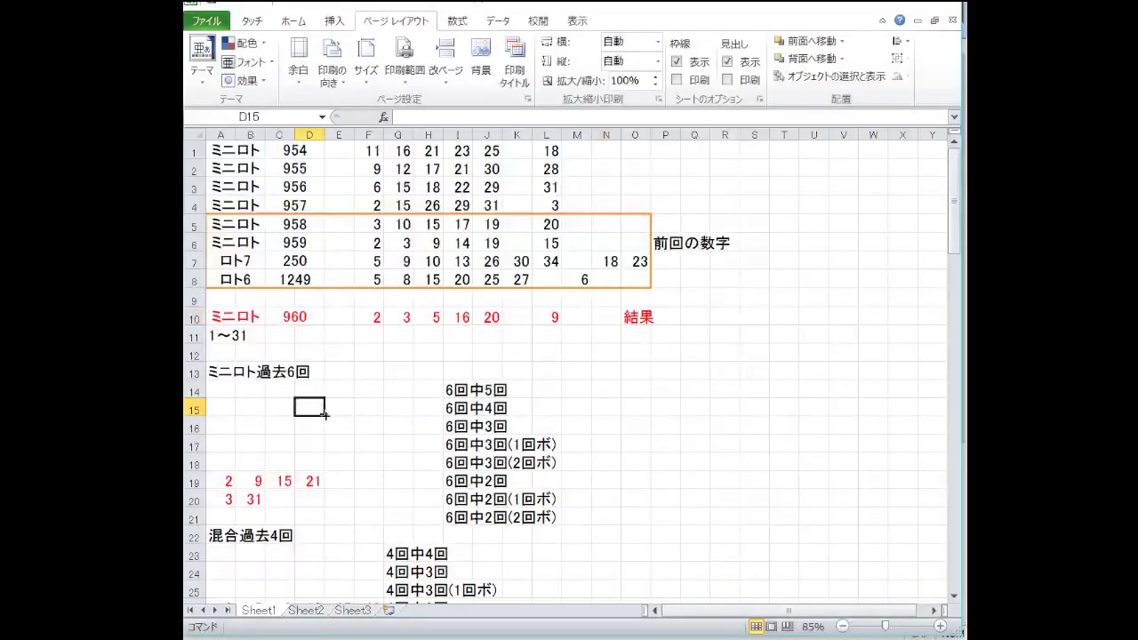
left_click(656, 78)
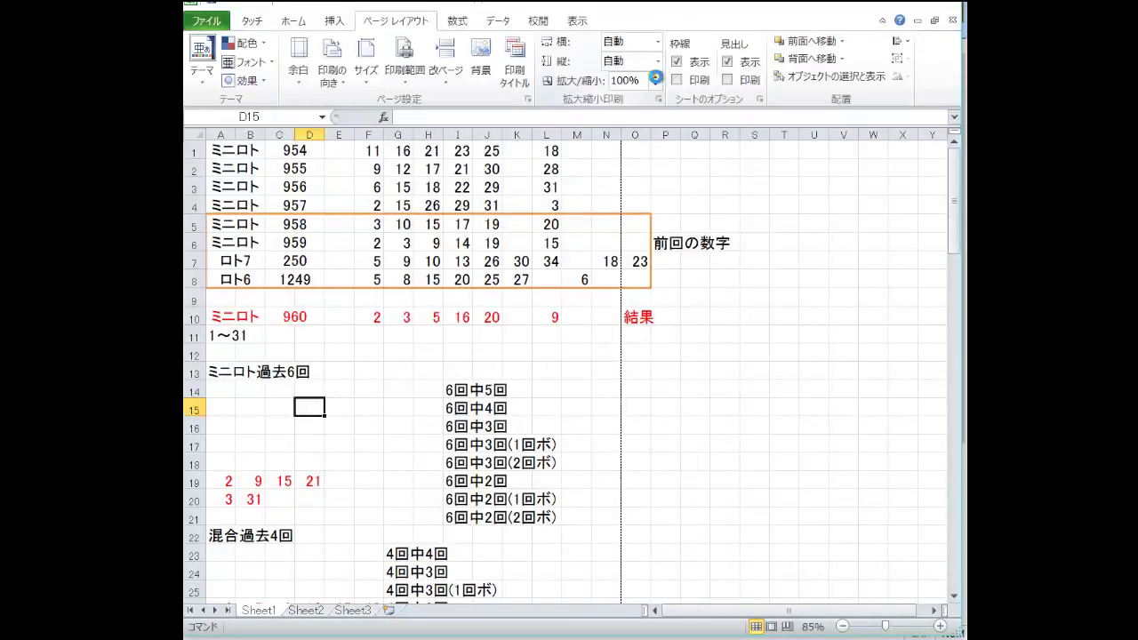
left_click(657, 77)
left_click(657, 77)
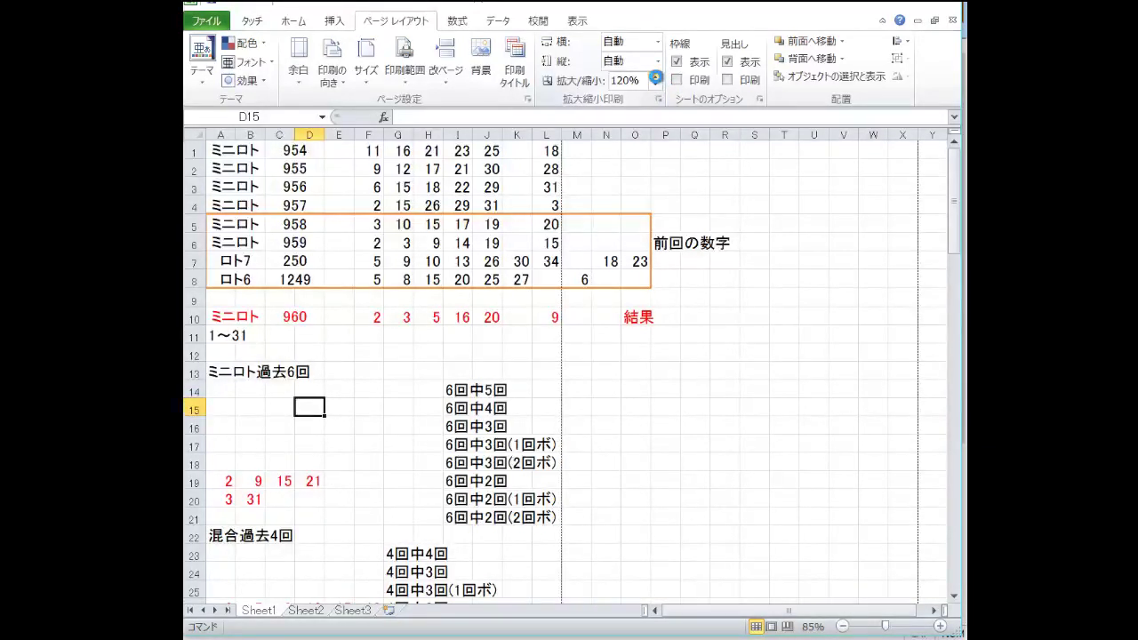
left_click(427, 291)
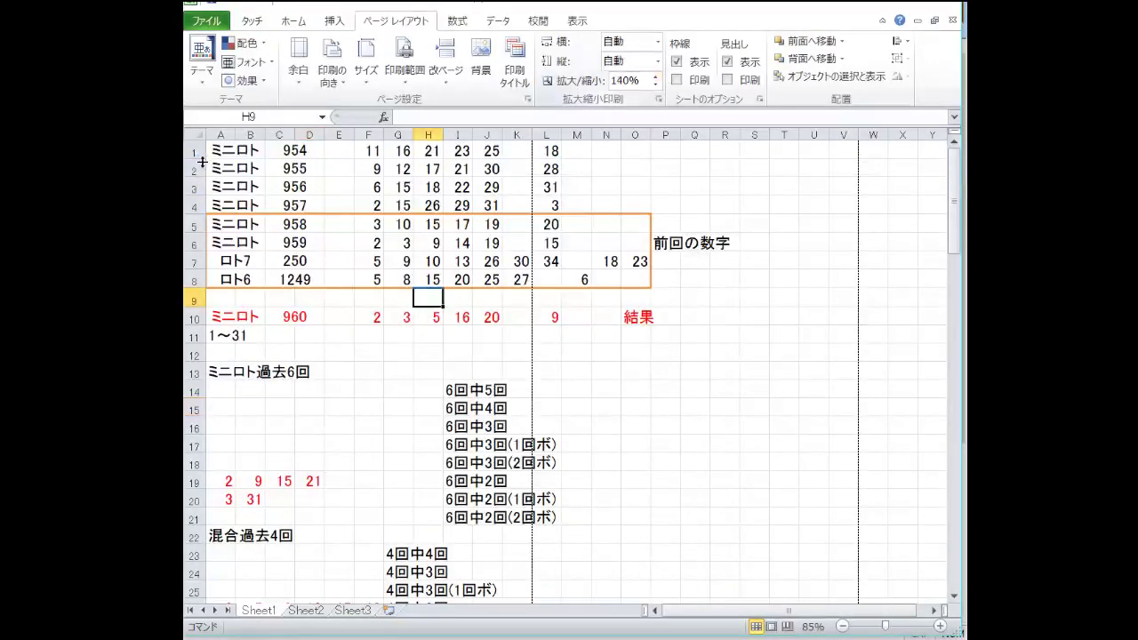
Step: Try several zoom levels and show the past draws and draw 960 result at 100% from column A
scroll(392, 265, "down", 1)
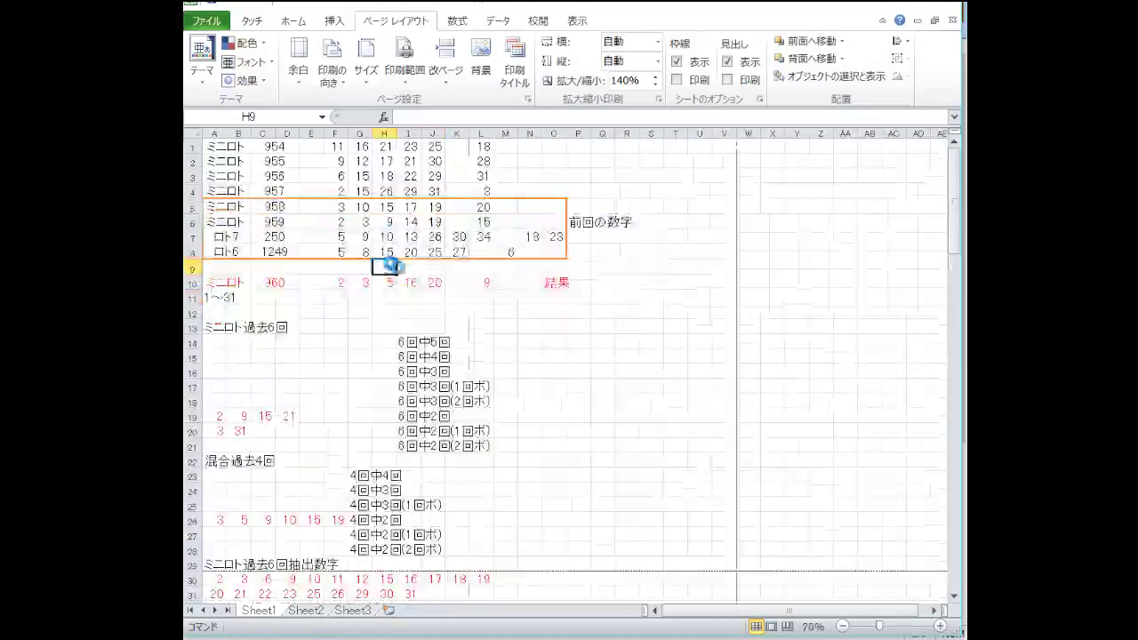
scroll(391, 265, "up", 5)
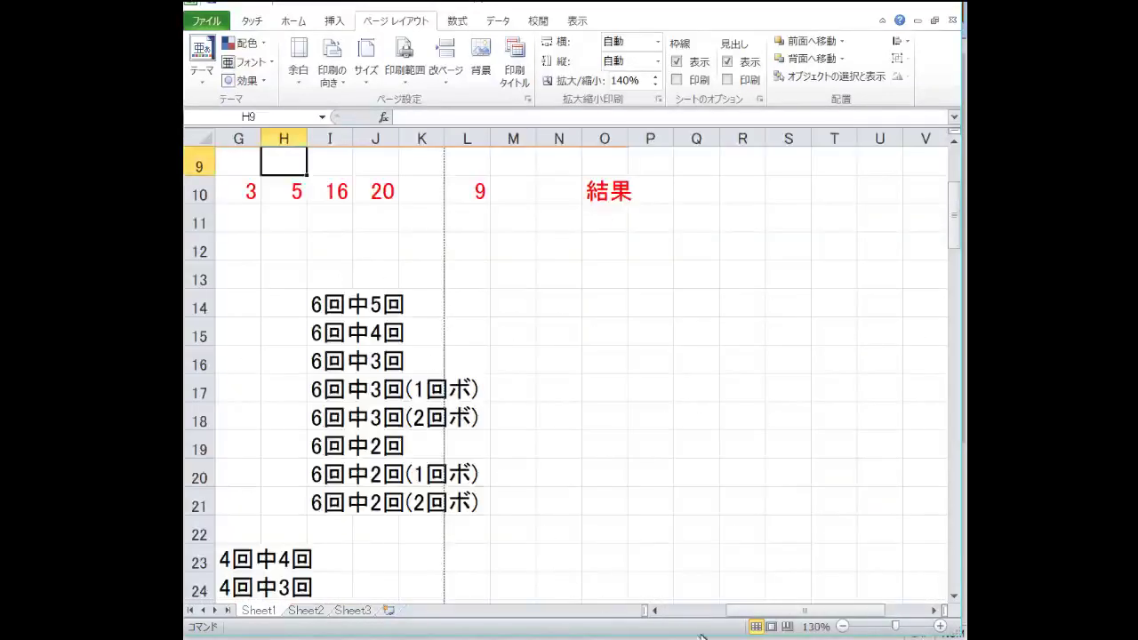
left_click(702, 610)
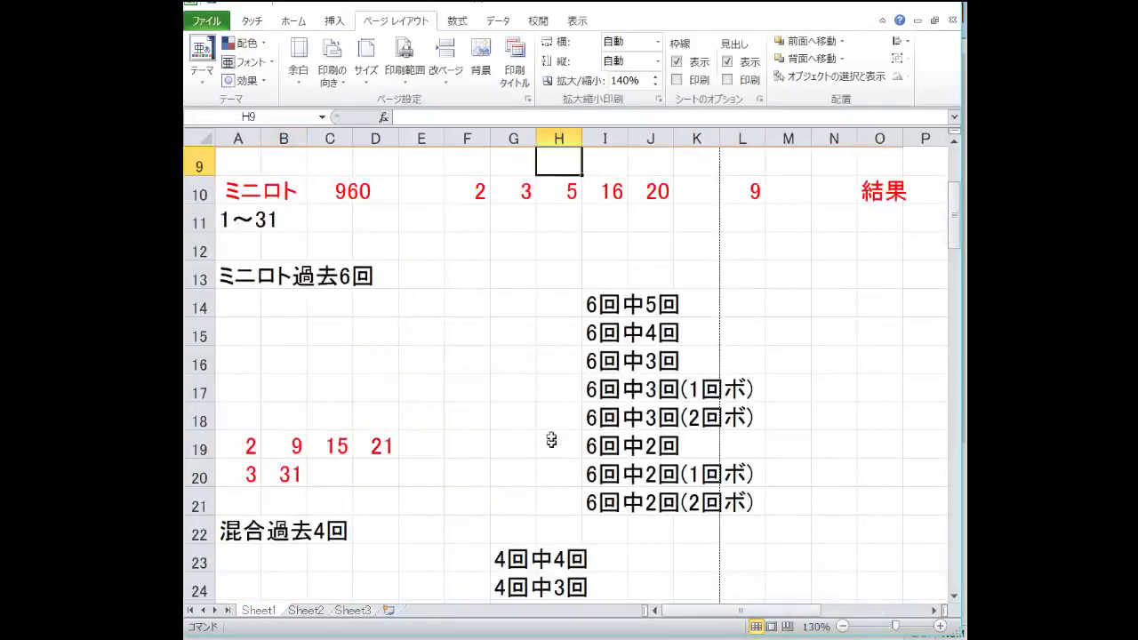
scroll(551, 441, "down", 3)
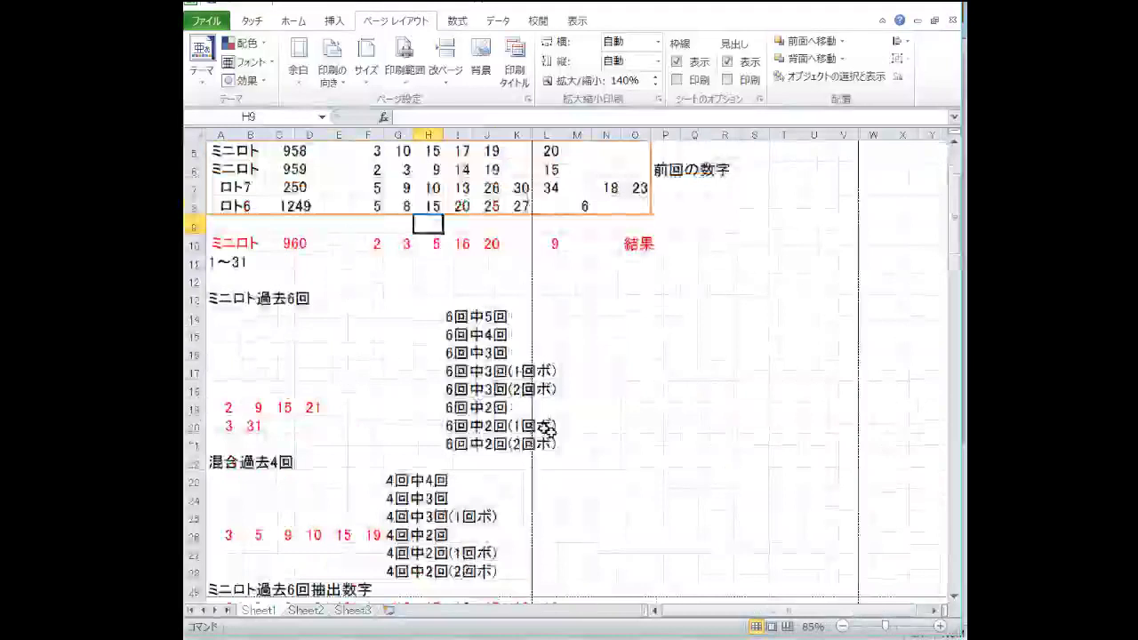
scroll(547, 429, "up", 2)
left_click(548, 423)
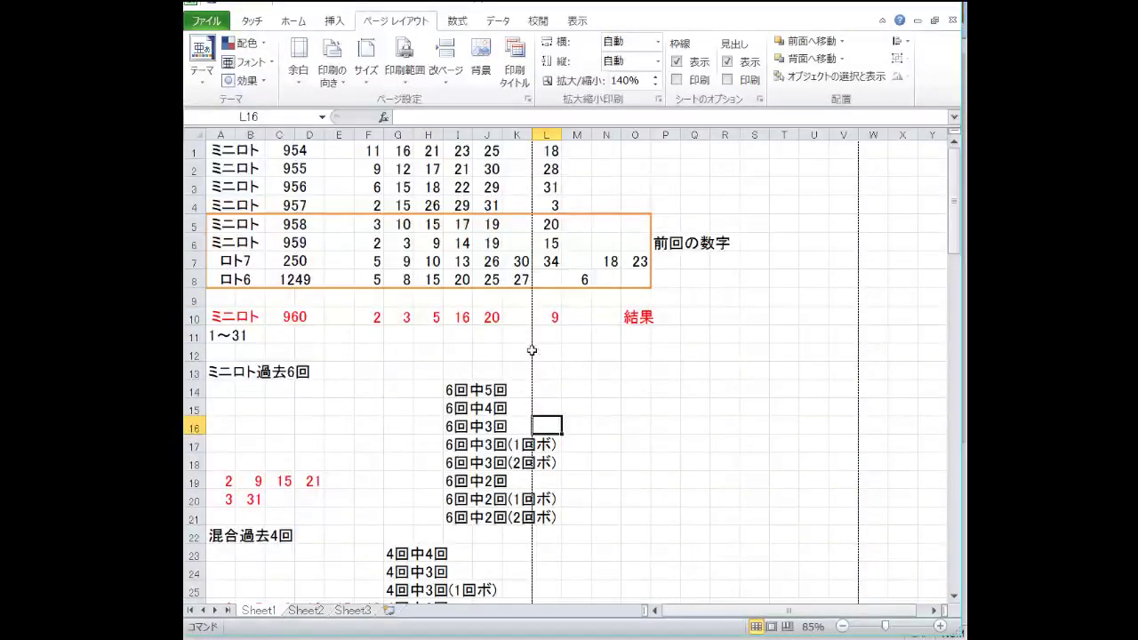
scroll(511, 360, "down", 1)
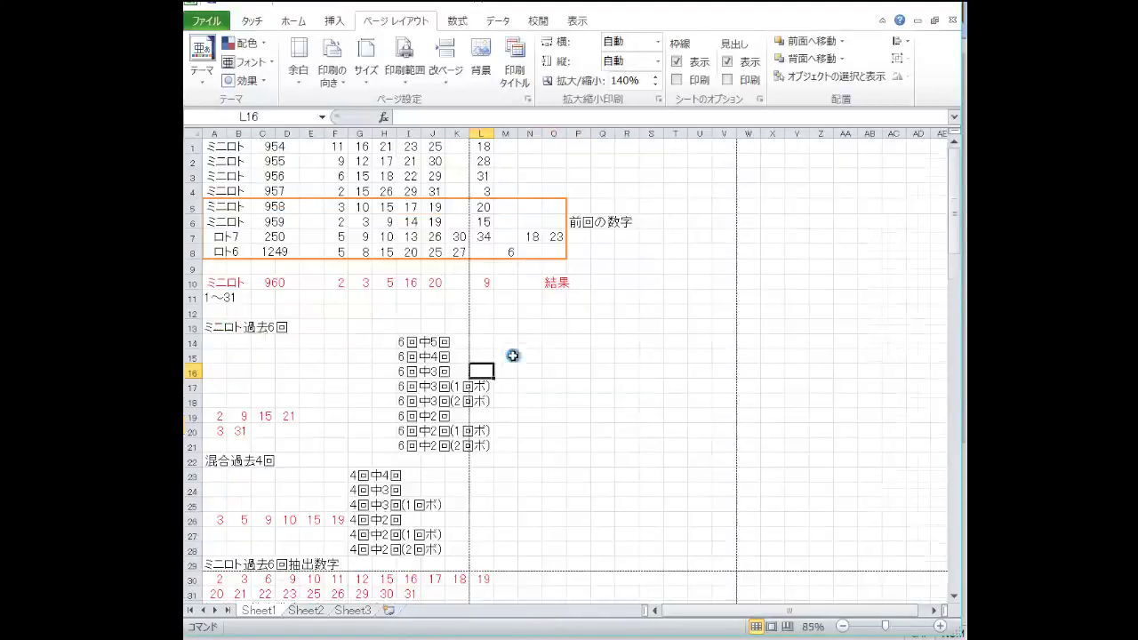
scroll(509, 364, "up", 2)
scroll(509, 364, "up", 2)
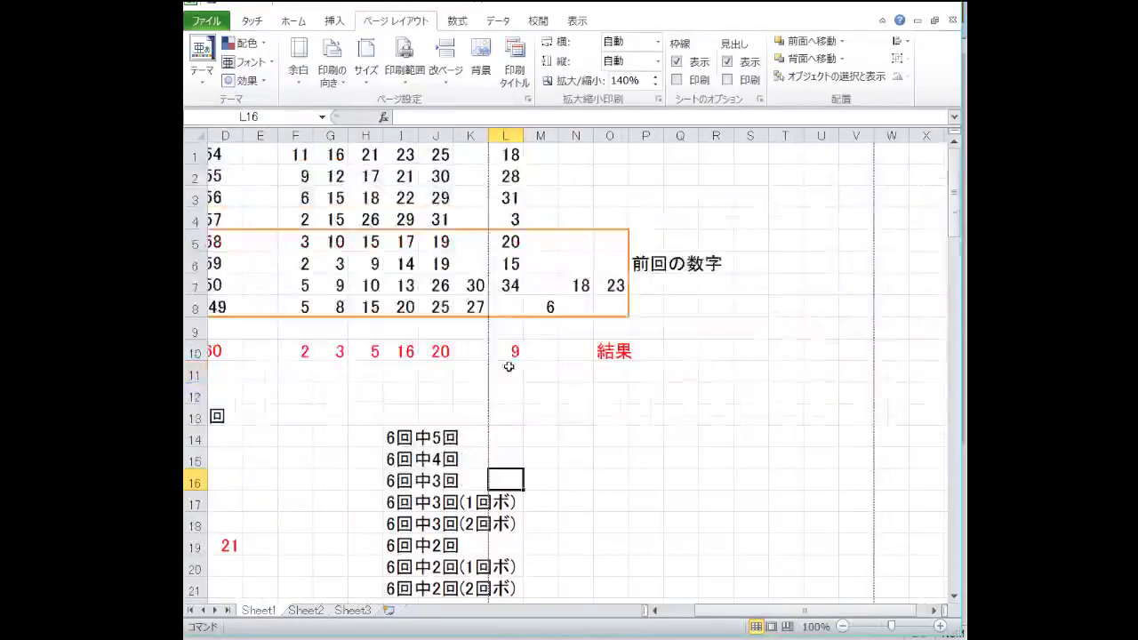
left_click_drag(722, 612, 691, 611)
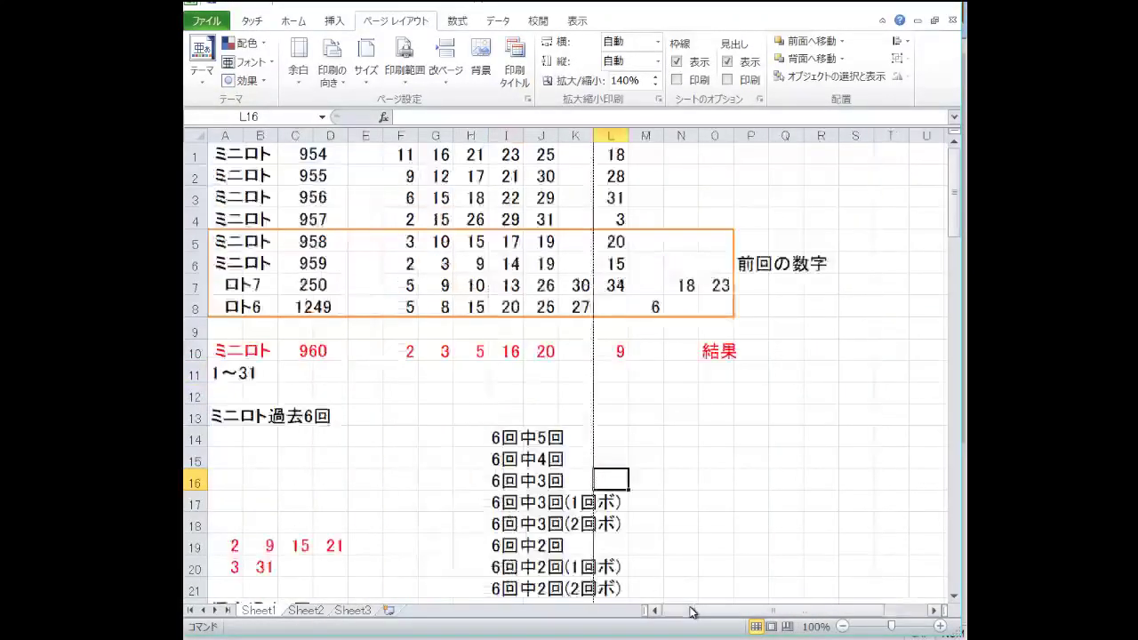
Step: Set the sheet's print scaling to 100%
left_click(436, 417)
left_click(412, 364)
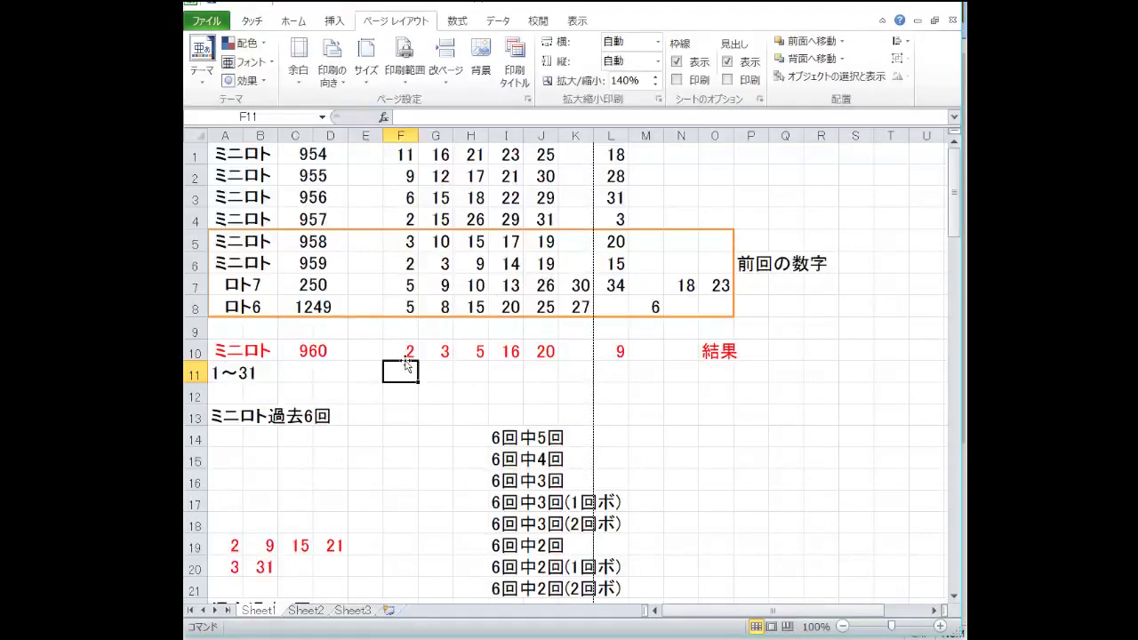
scroll(433, 365, "down", 8)
scroll(433, 365, "down", 20)
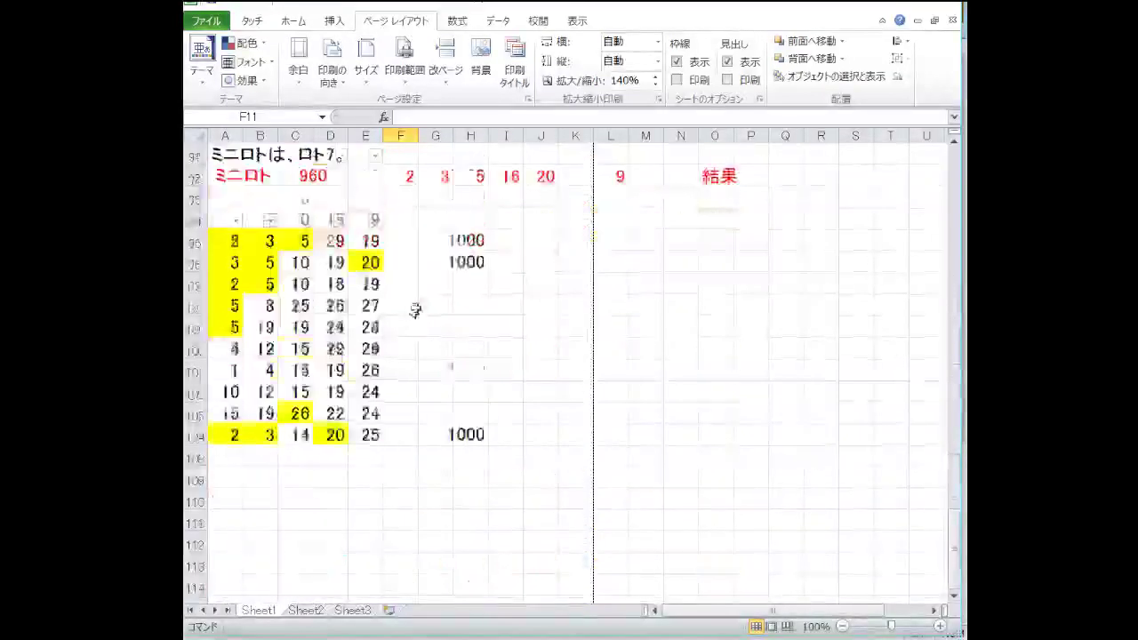
scroll(562, 264, "down", 2)
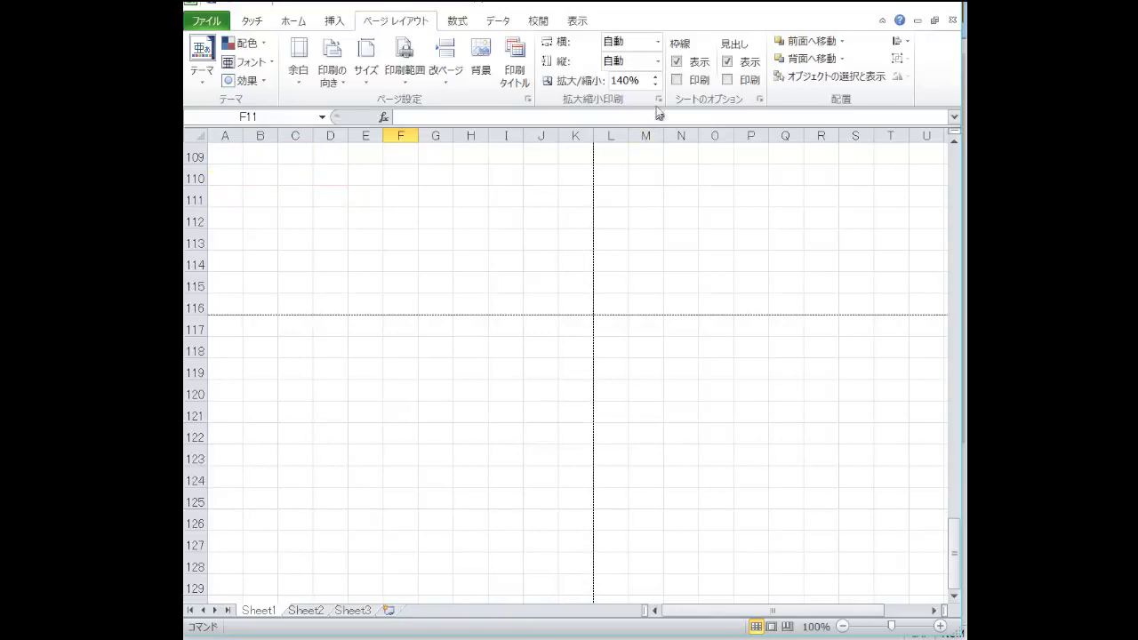
left_click(432, 242)
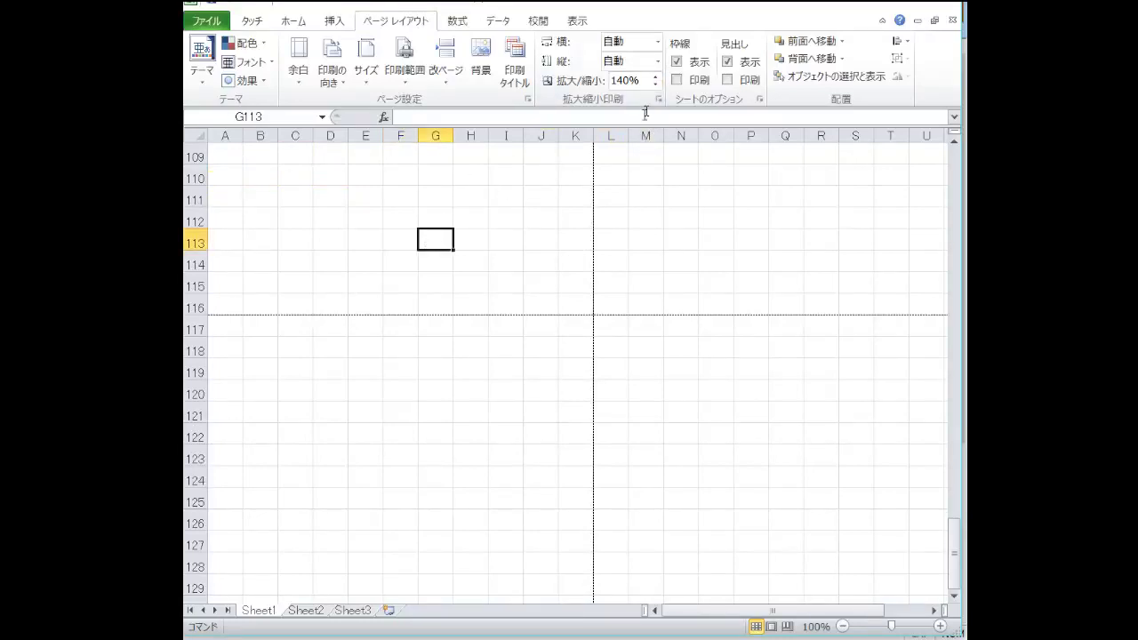
left_click(612, 81)
double_click(631, 81)
type("100")
key("Return")
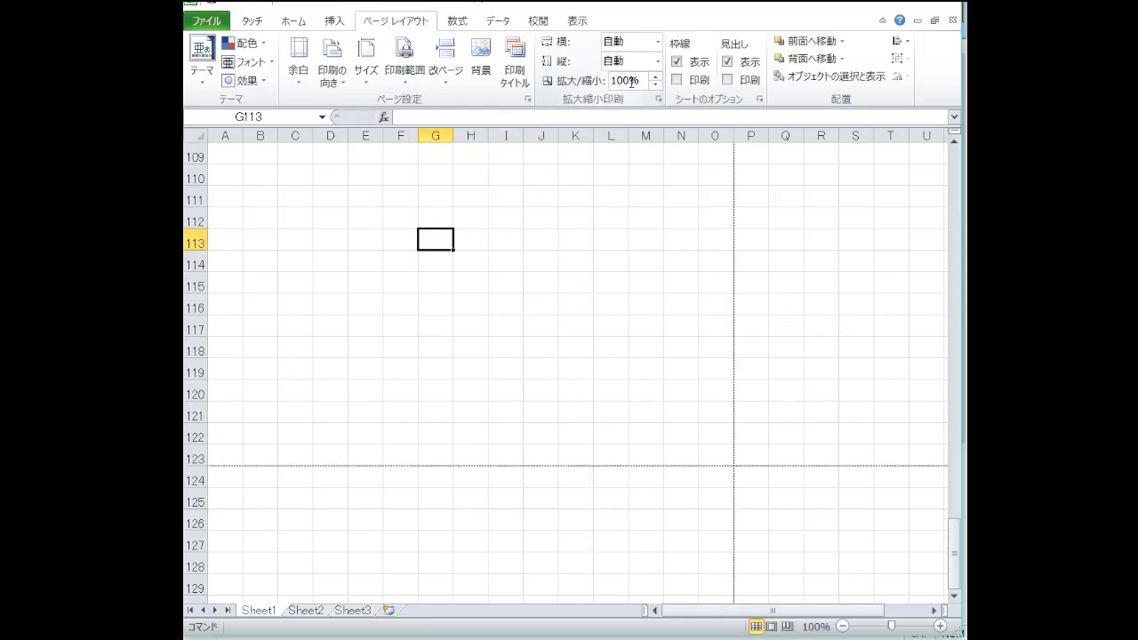
Step: Look over the extracted numbers, the 連想展開 grid and the prediction rows against the draw 960 result
left_click(575, 265)
scroll(534, 355, "up", 8)
scroll(516, 405, "up", 20)
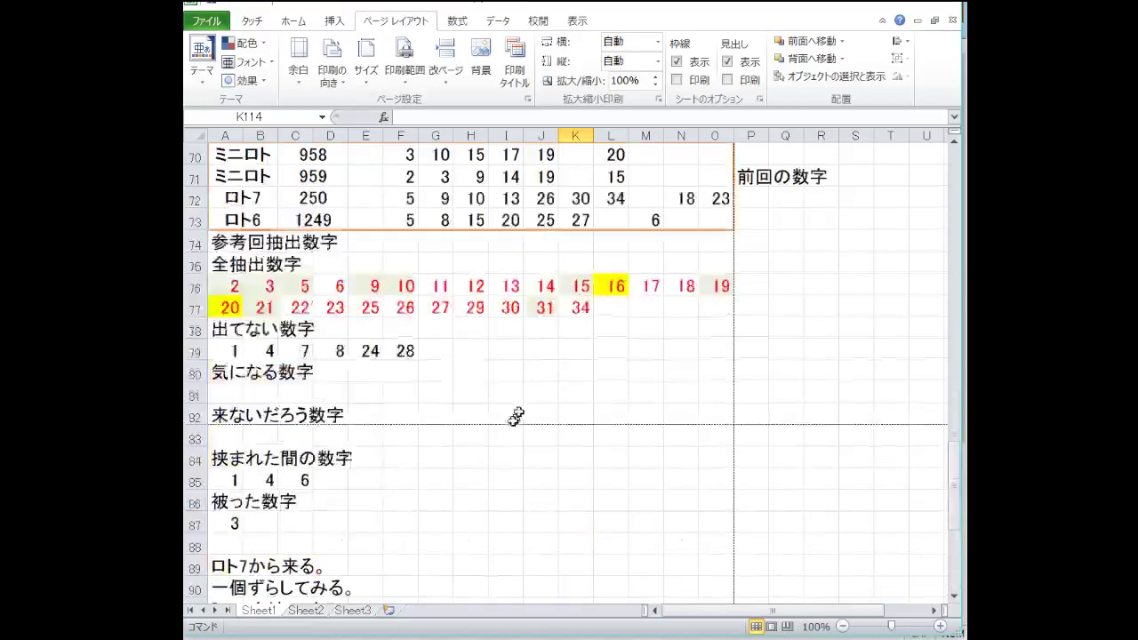
scroll(516, 433, "up", 1)
scroll(525, 432, "down", 20)
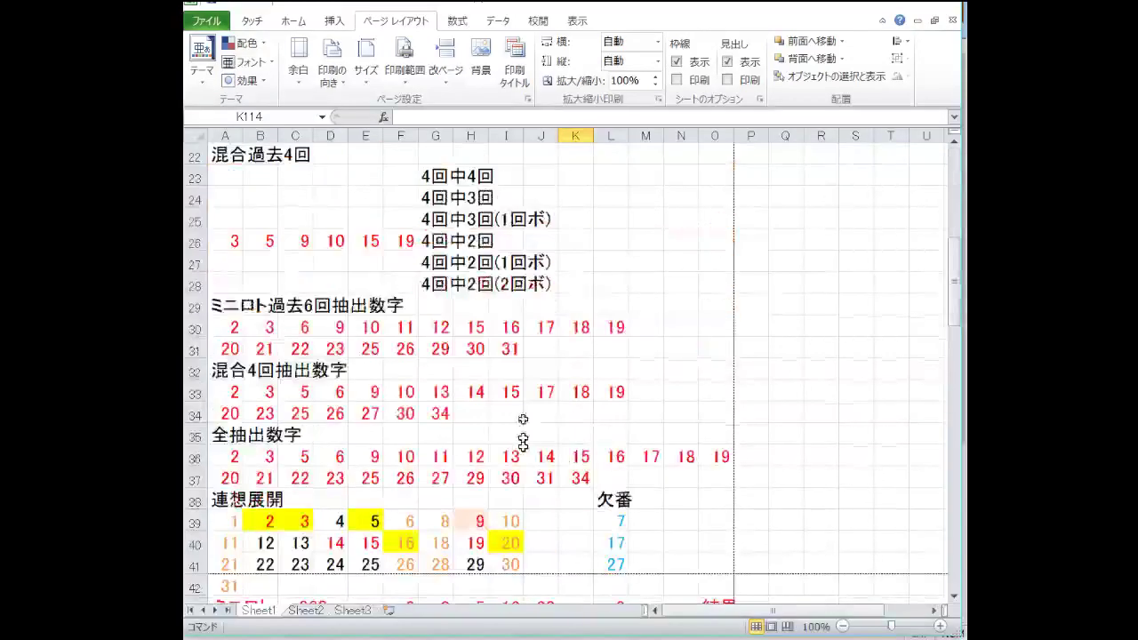
scroll(541, 432, "down", 7)
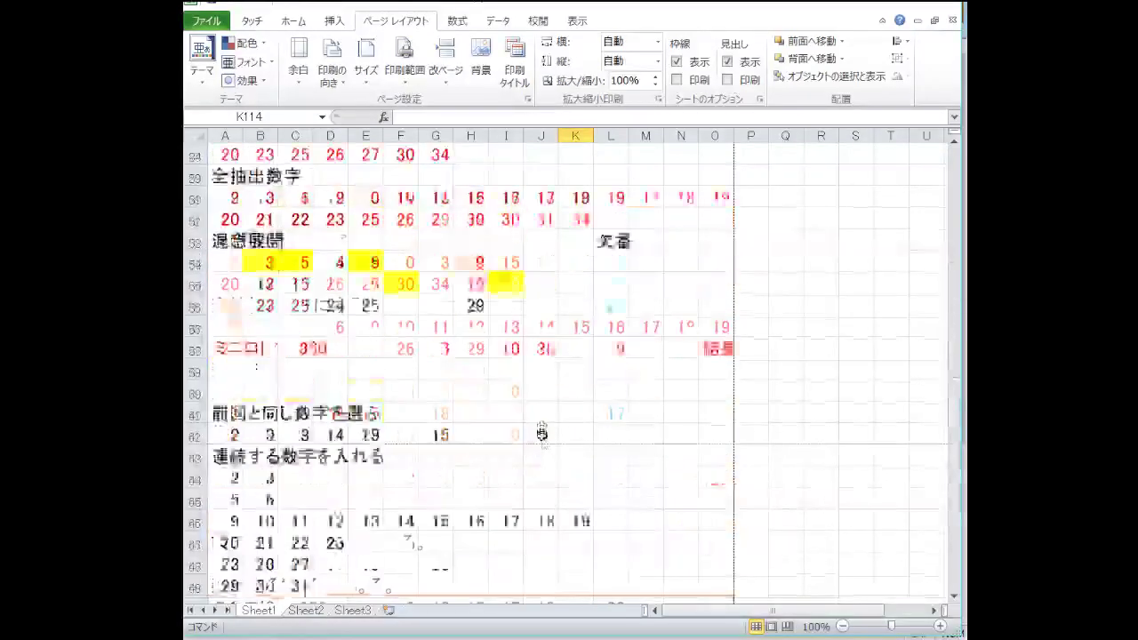
scroll(550, 417, "down", 3)
scroll(550, 417, "up", 3)
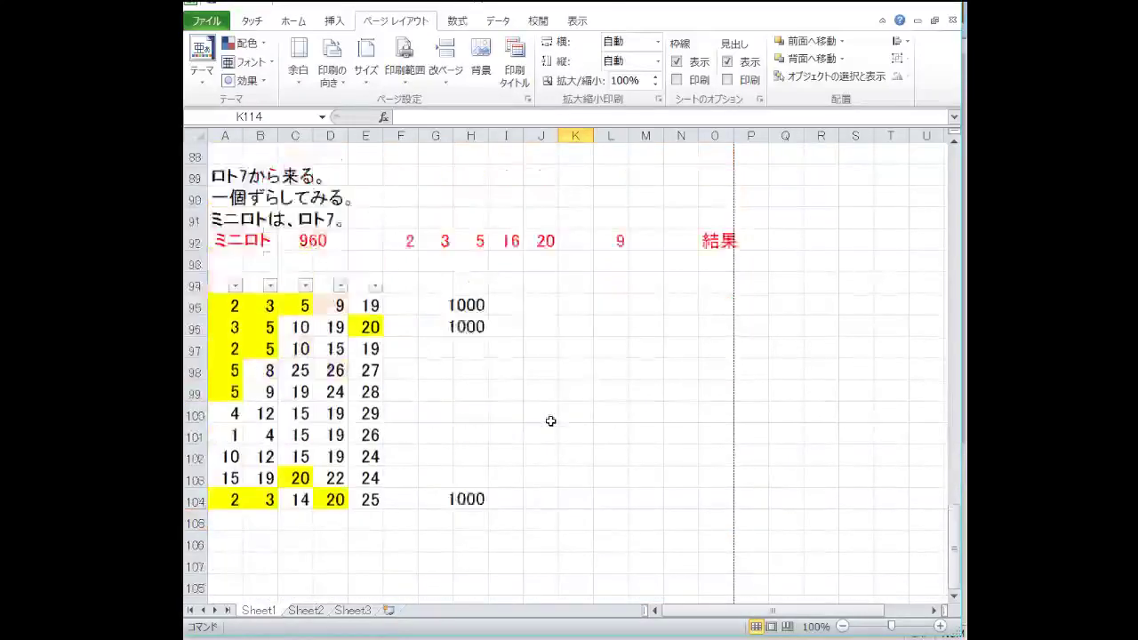
scroll(550, 419, "up", 1)
left_click(610, 413)
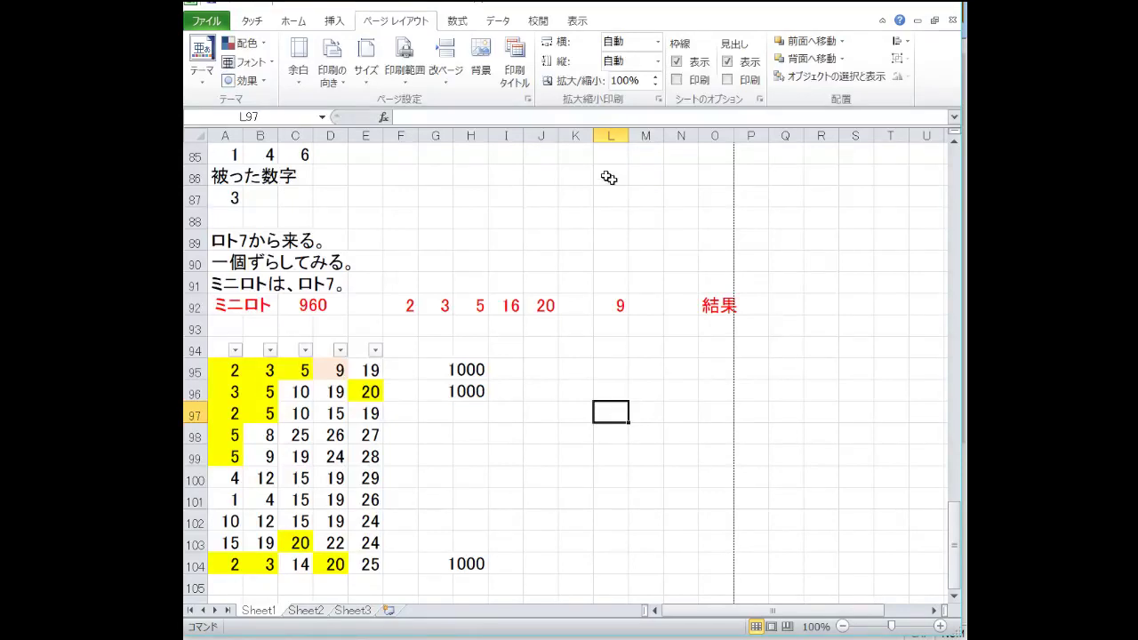
Step: Select the 1000 prize in cell G95 beside the first prediction row
left_click(295, 19)
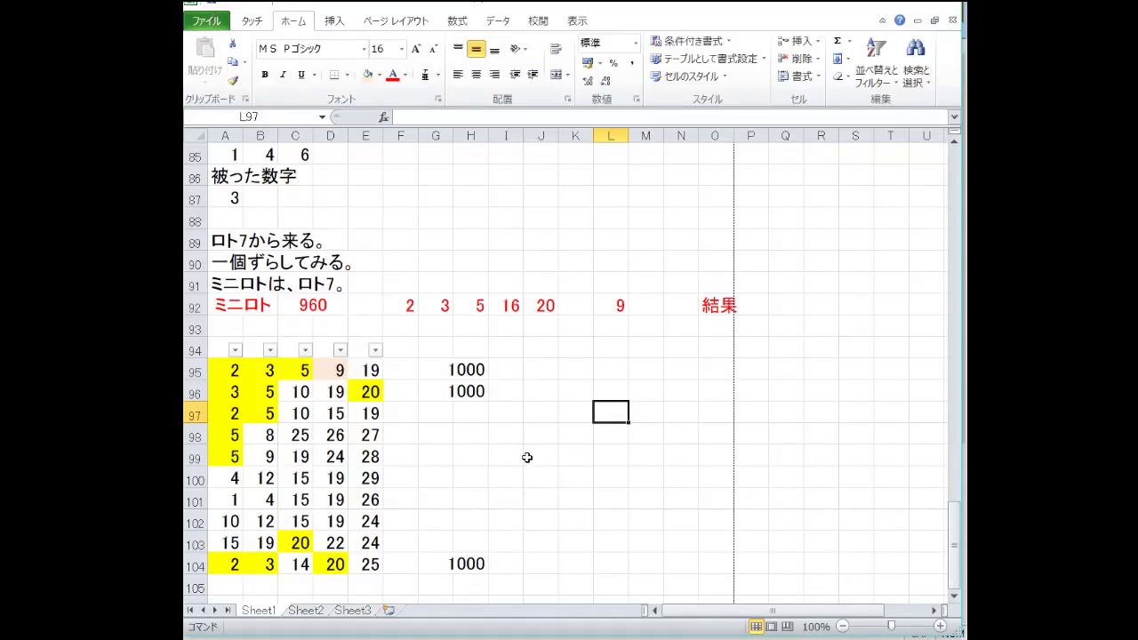
scroll(544, 442, "down", 1)
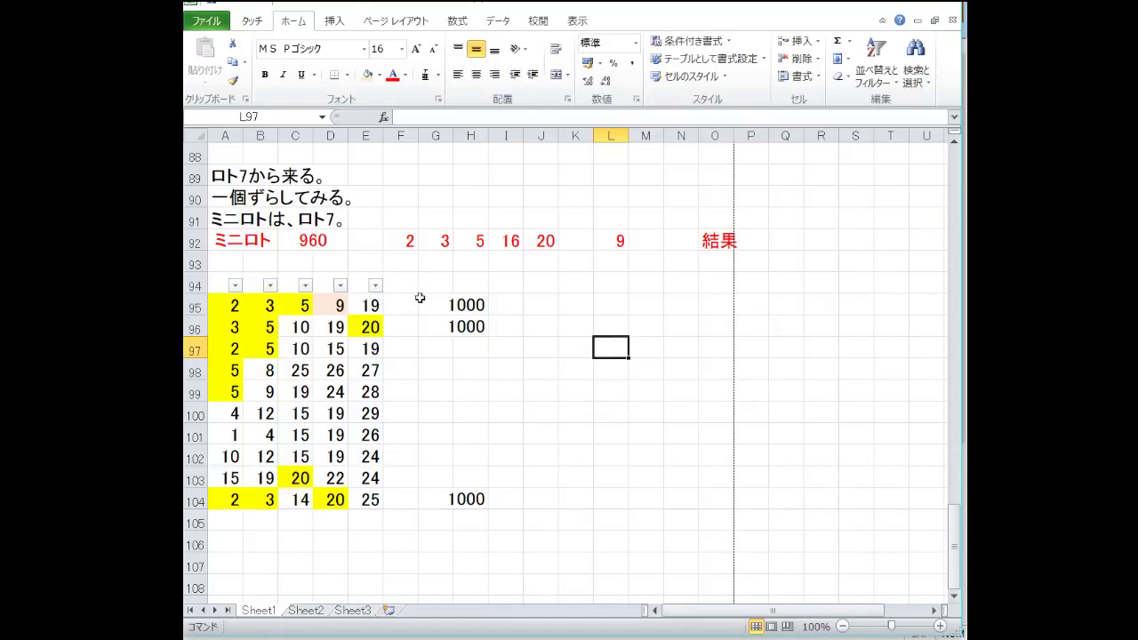
left_click(480, 311)
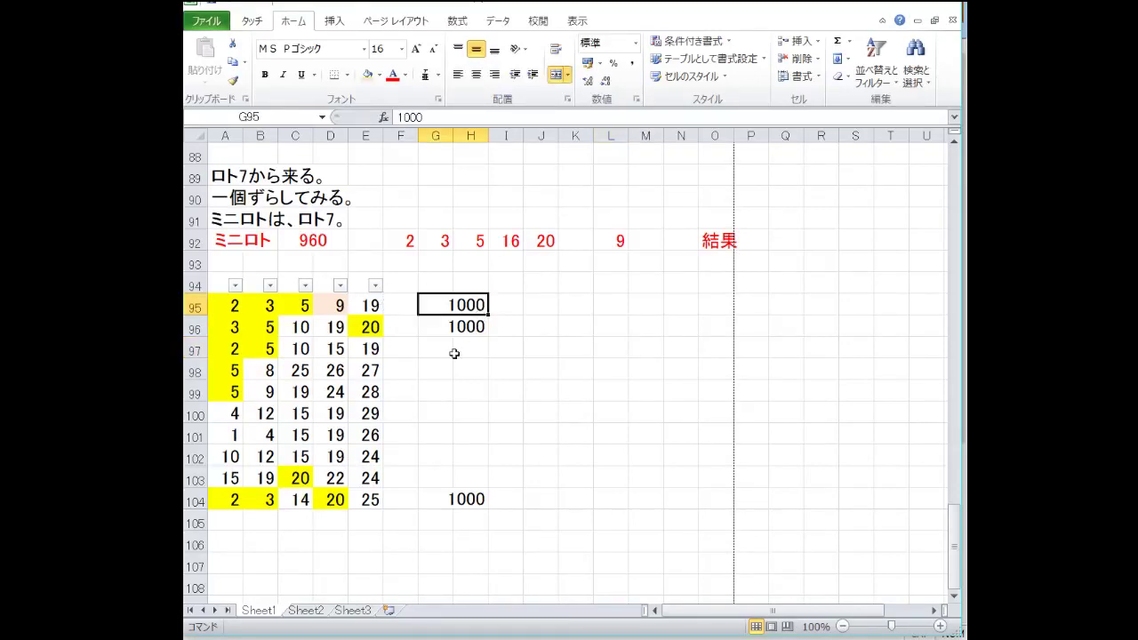